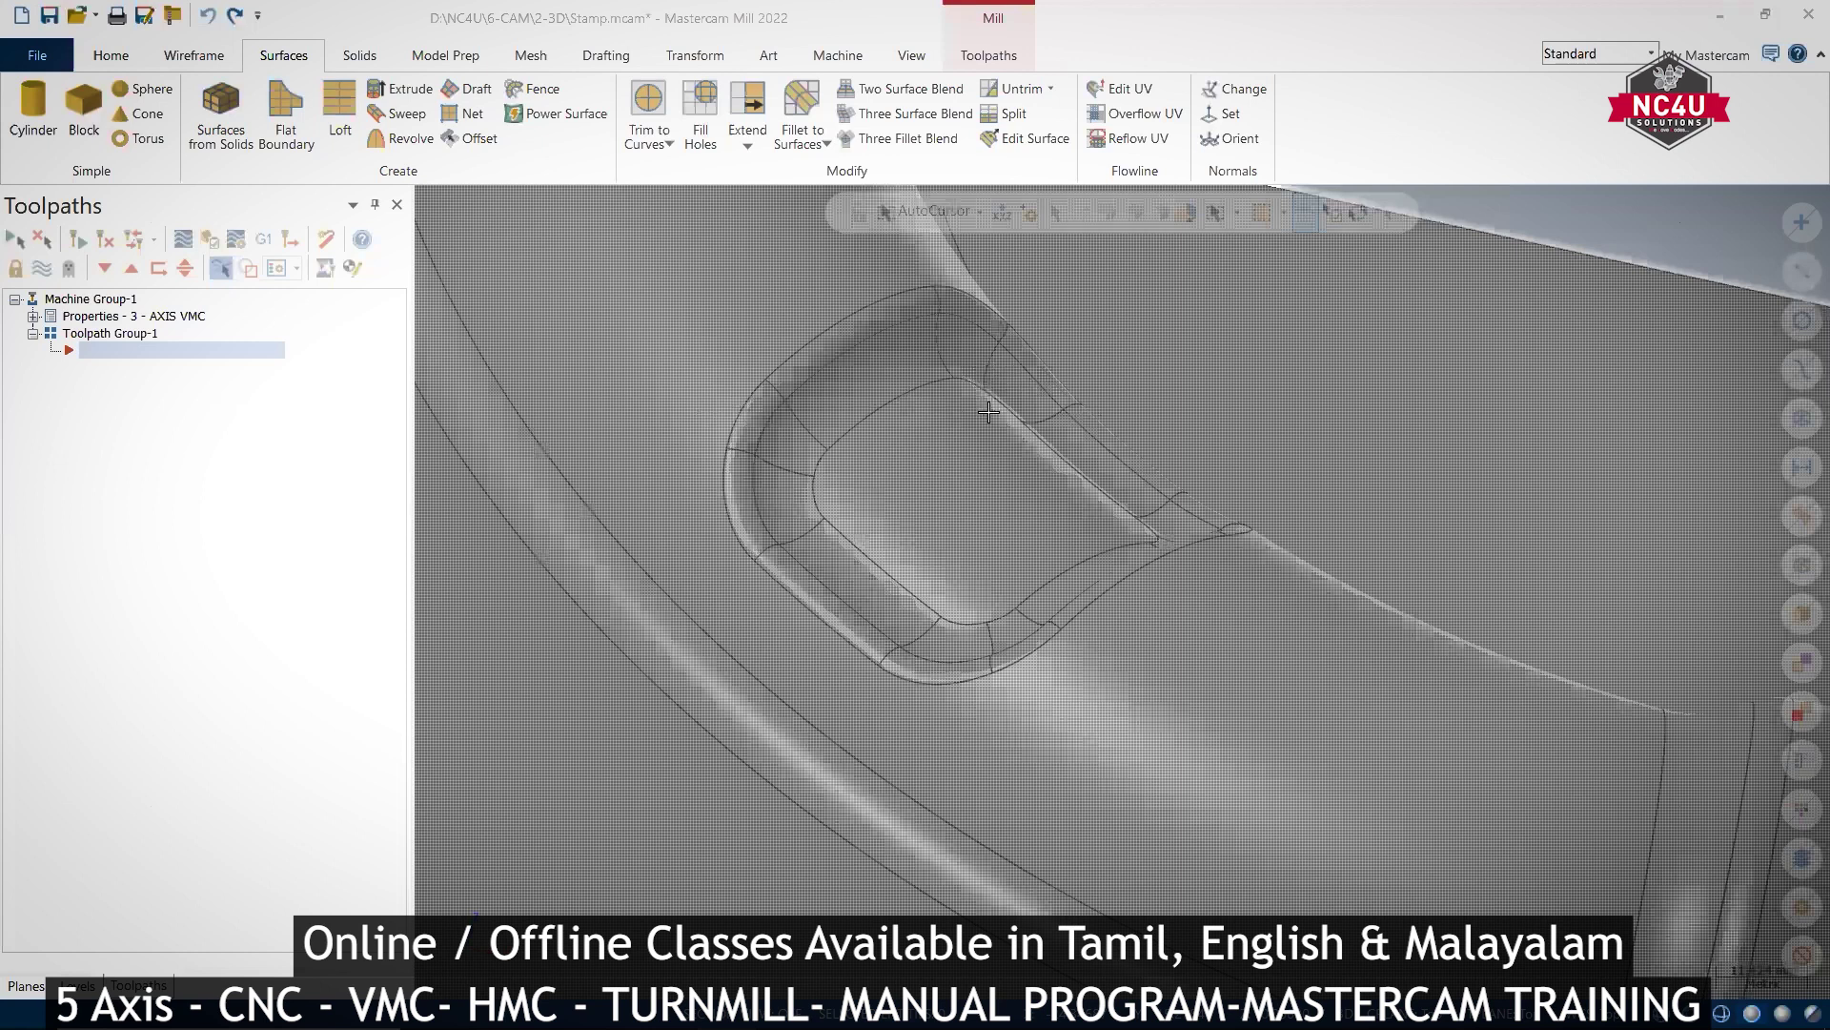
Examine the recessed pocket in the curved body from several angles, including its rim and side walls.
mouse_move(969, 503)
middle_mouse_down()
mouse_move(1004, 381)
mouse_move(1046, 358)
mouse_move(1076, 502)
mouse_move(886, 590)
middle_mouse_up()
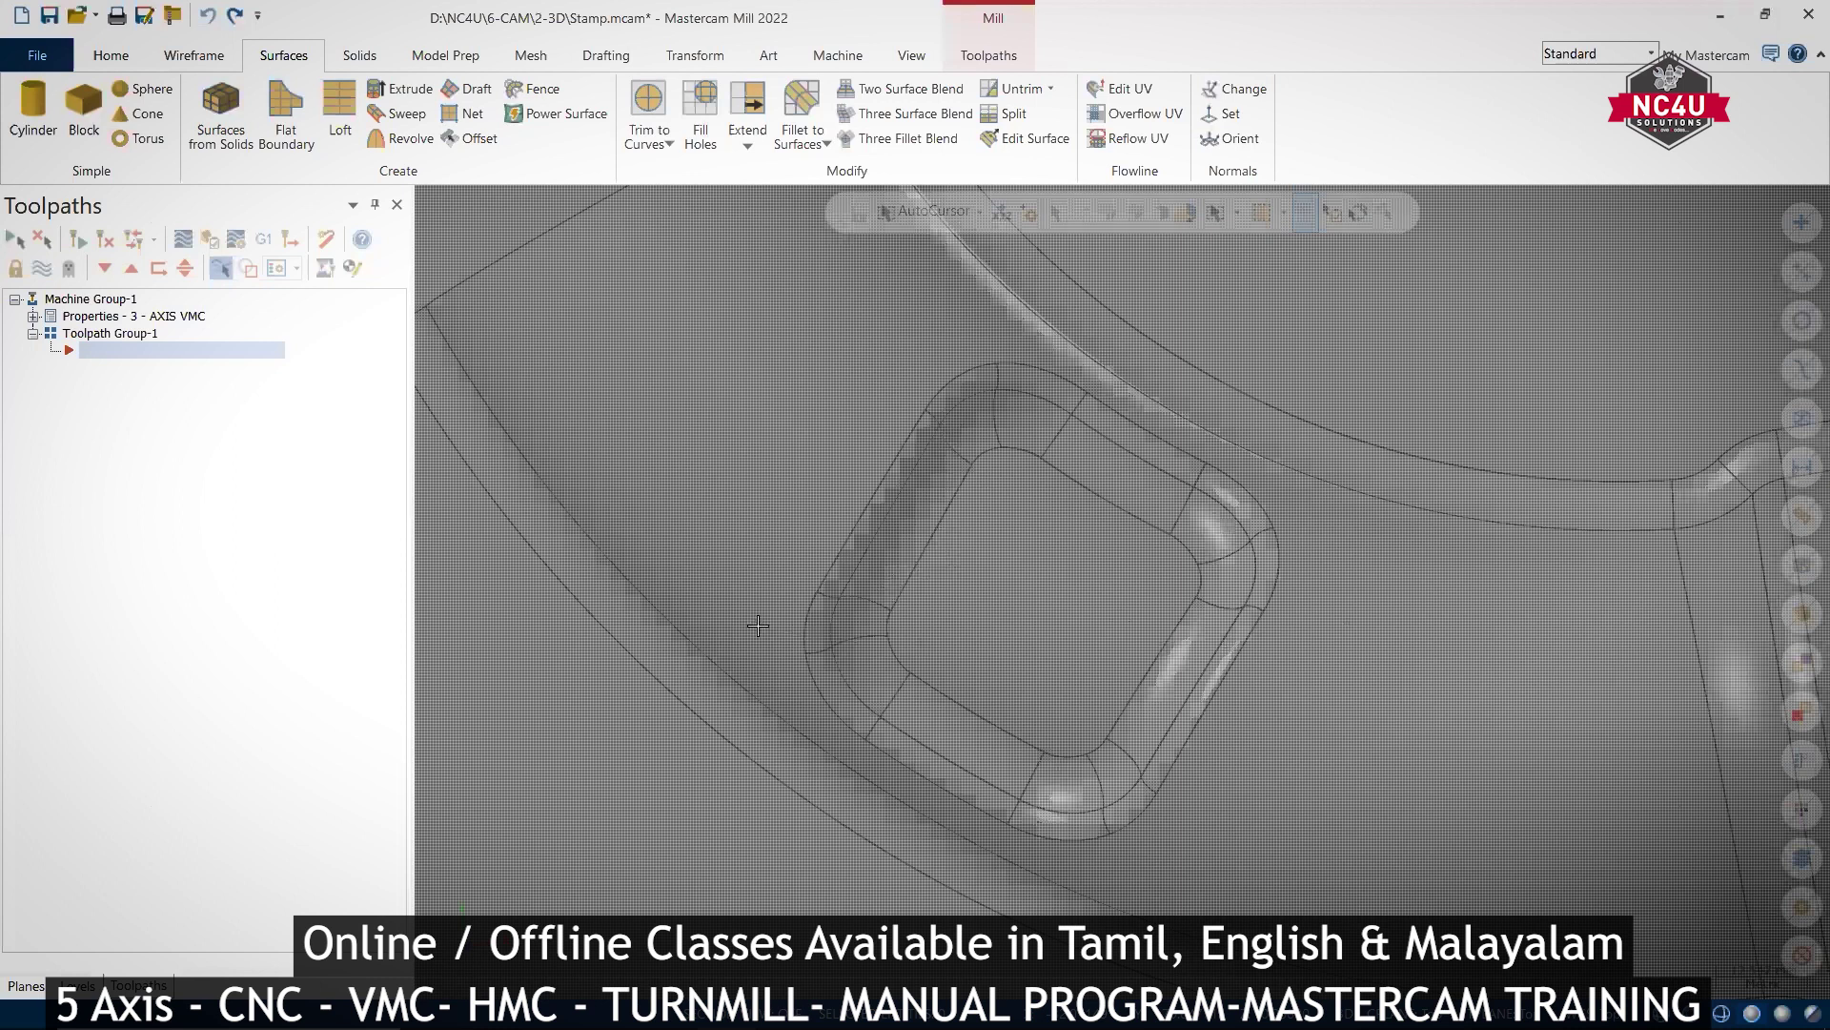
middle_click_drag(901, 497, 1145, 582)
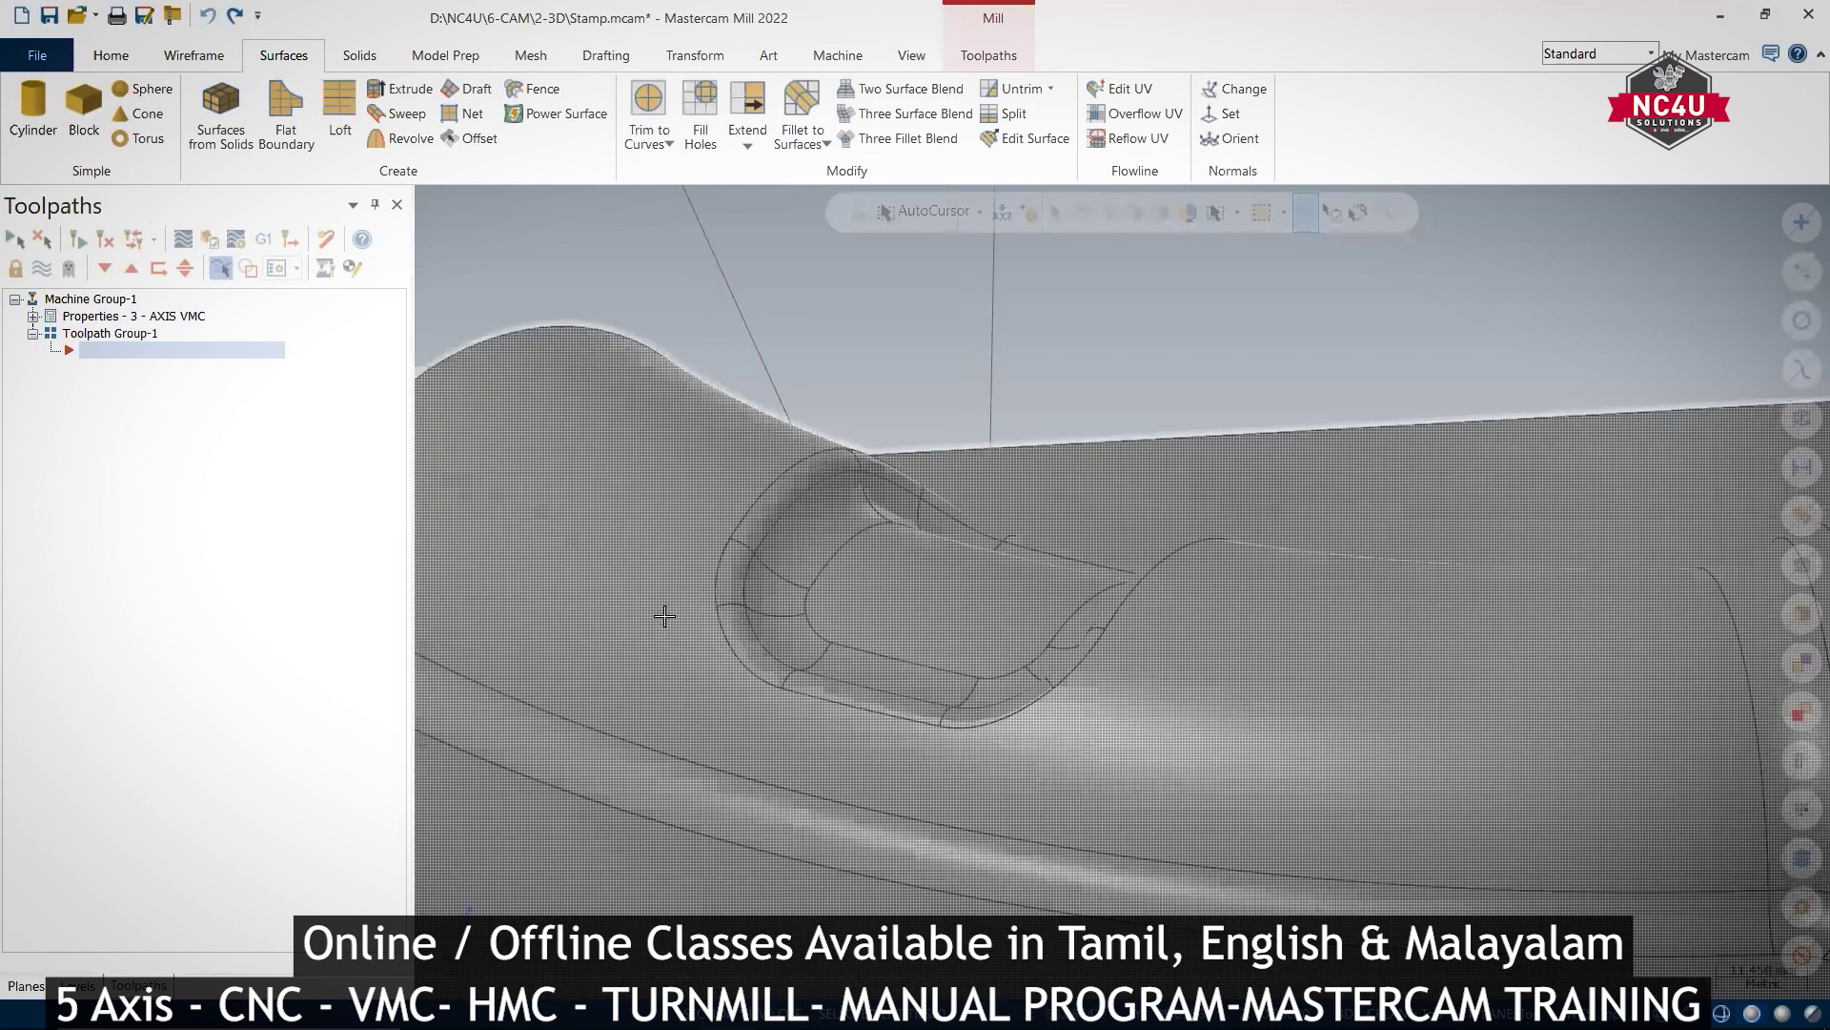
scroll(631, 602, "down", 1)
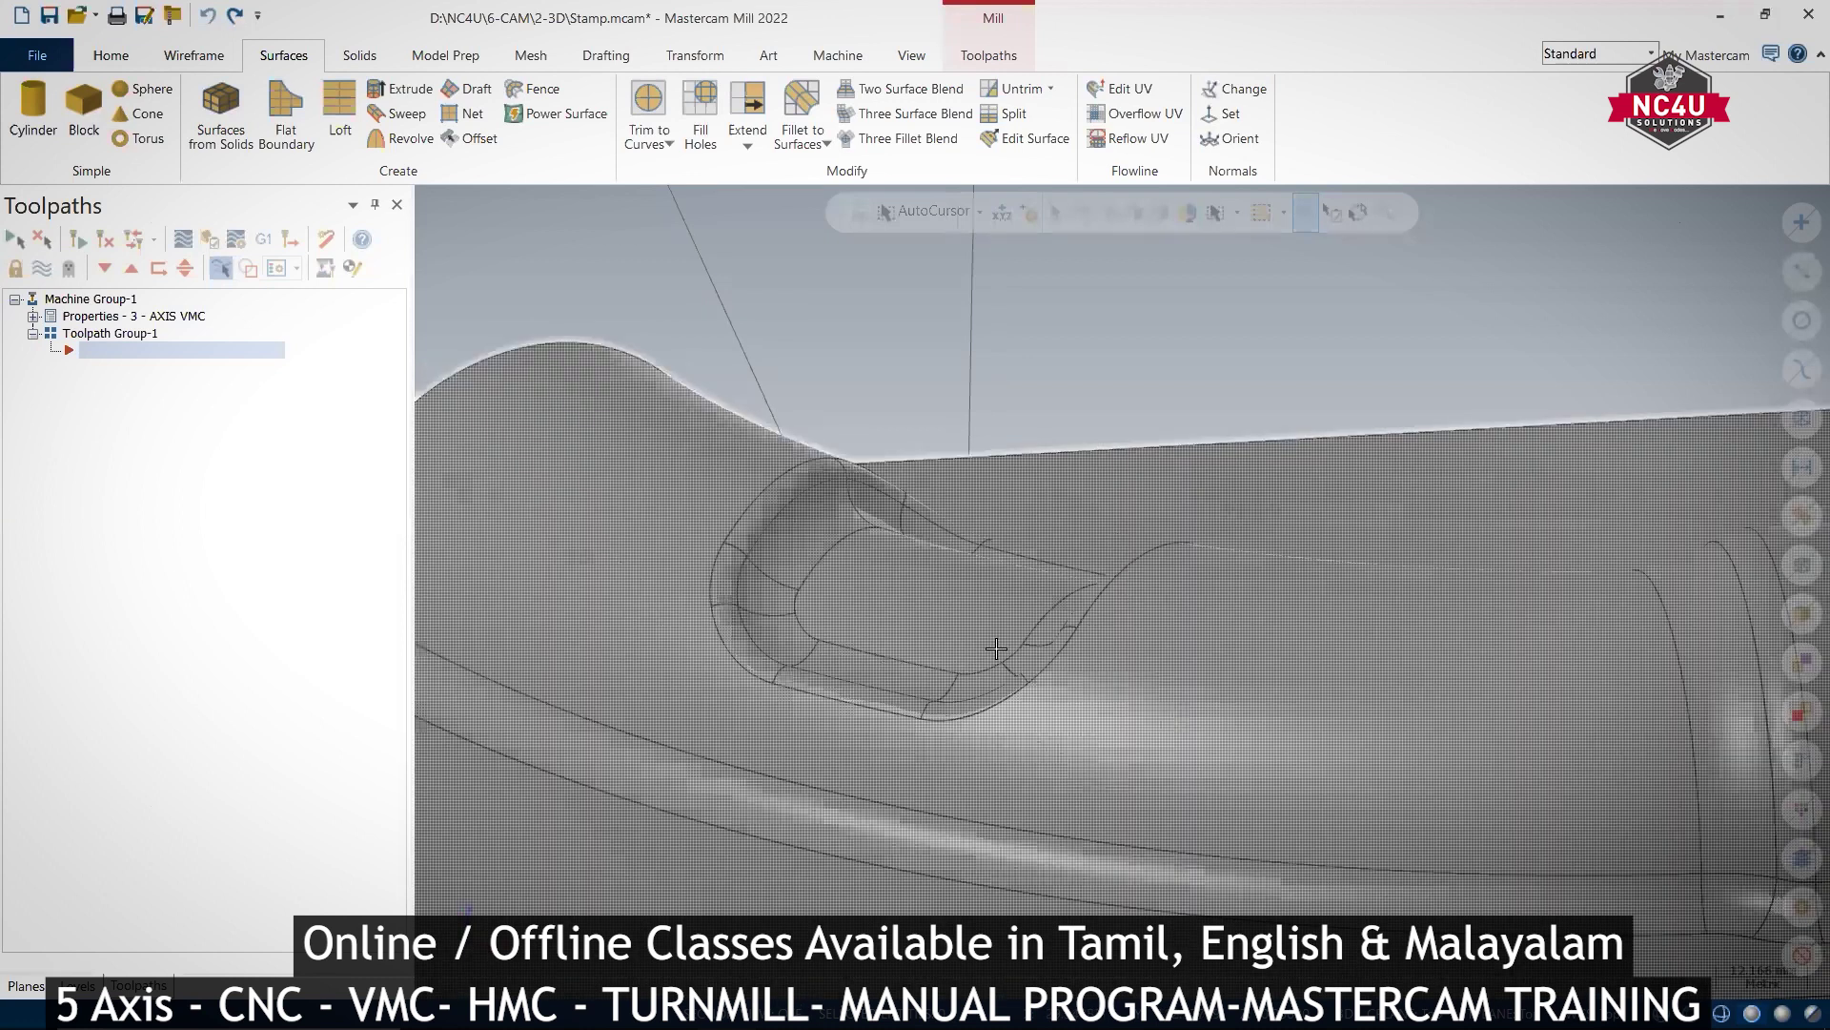
scroll(771, 510, "up", 4)
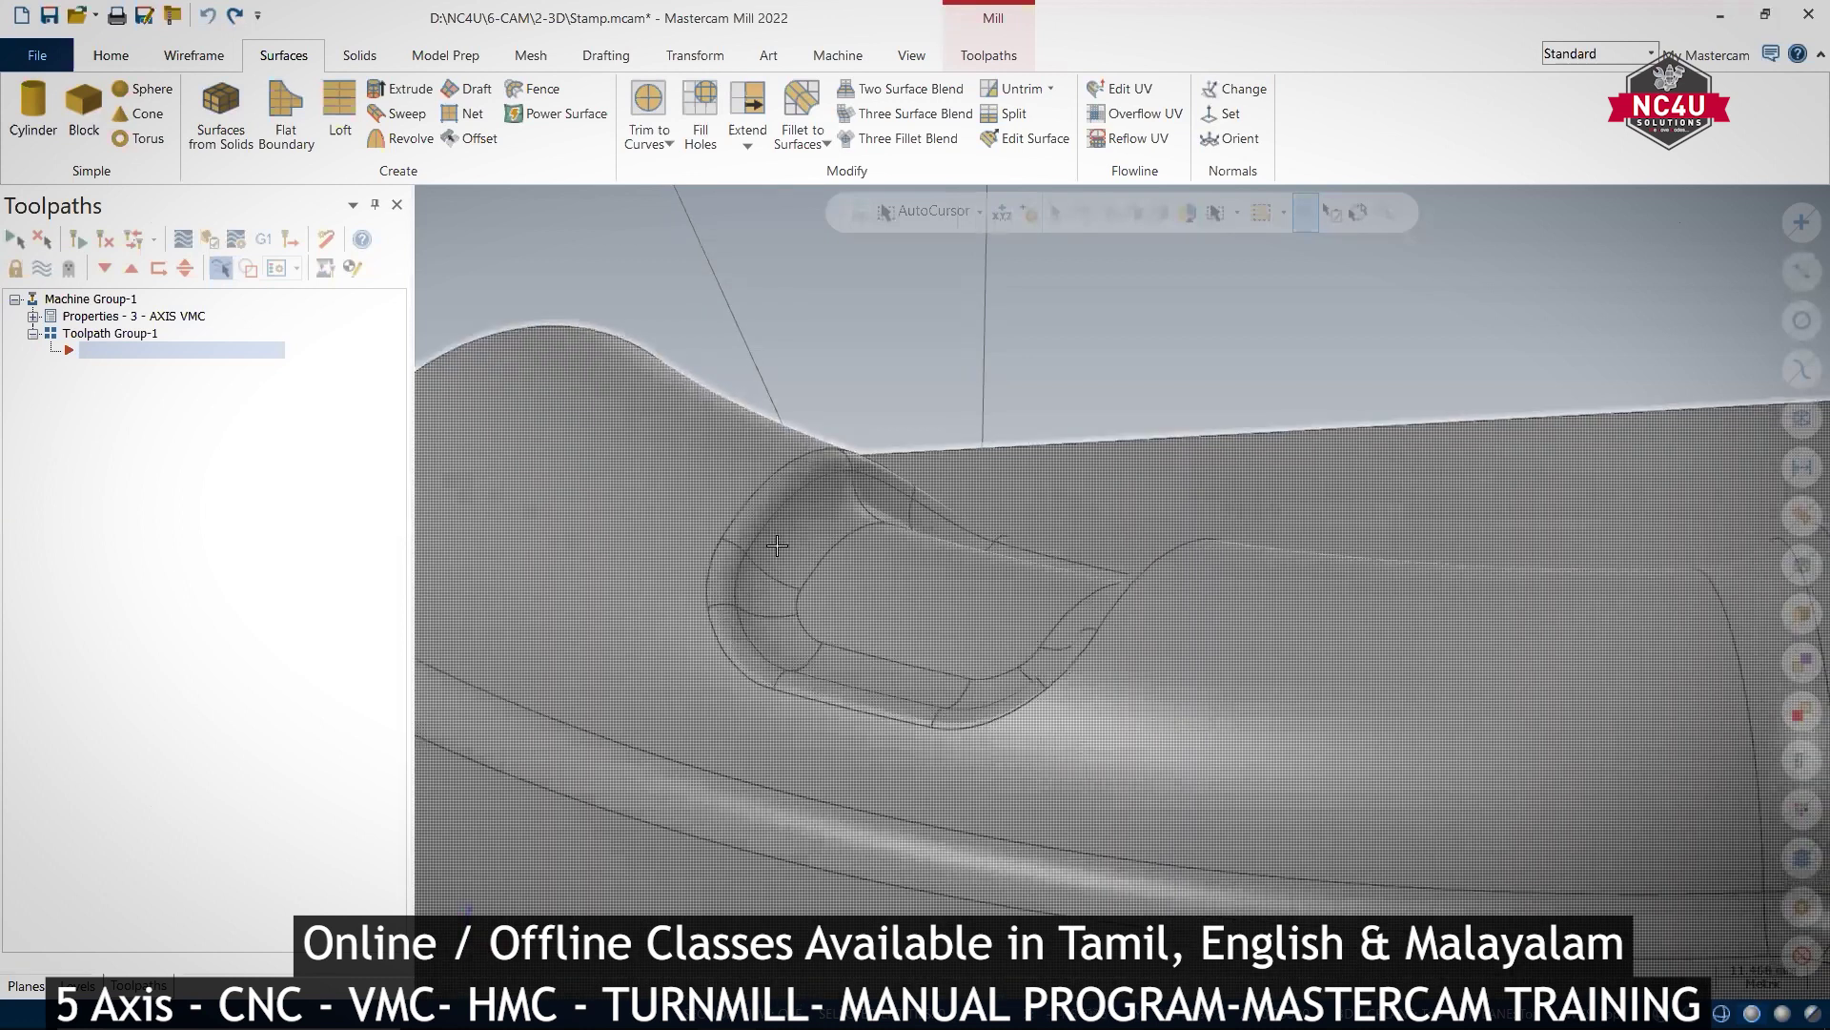
mouse_move(756, 508)
middle_mouse_down()
mouse_move(874, 499)
mouse_move(977, 340)
middle_mouse_up()
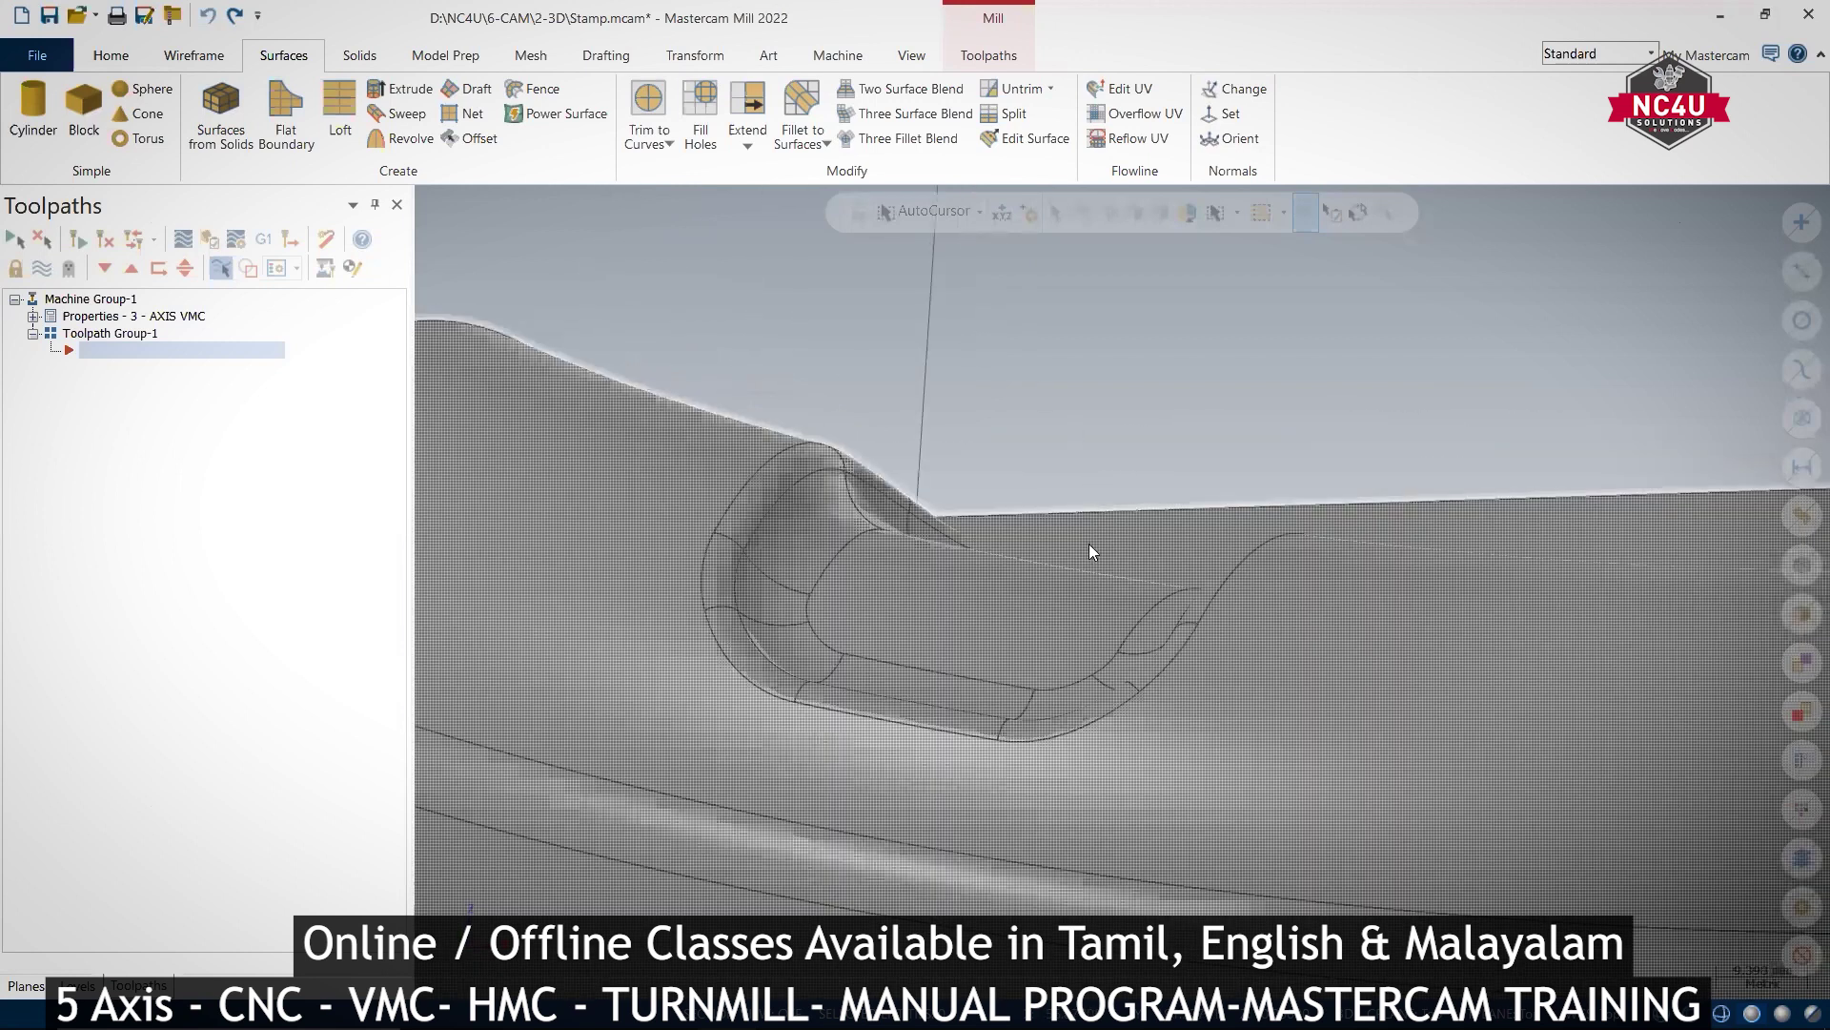
middle_click_drag(860, 530, 712, 463)
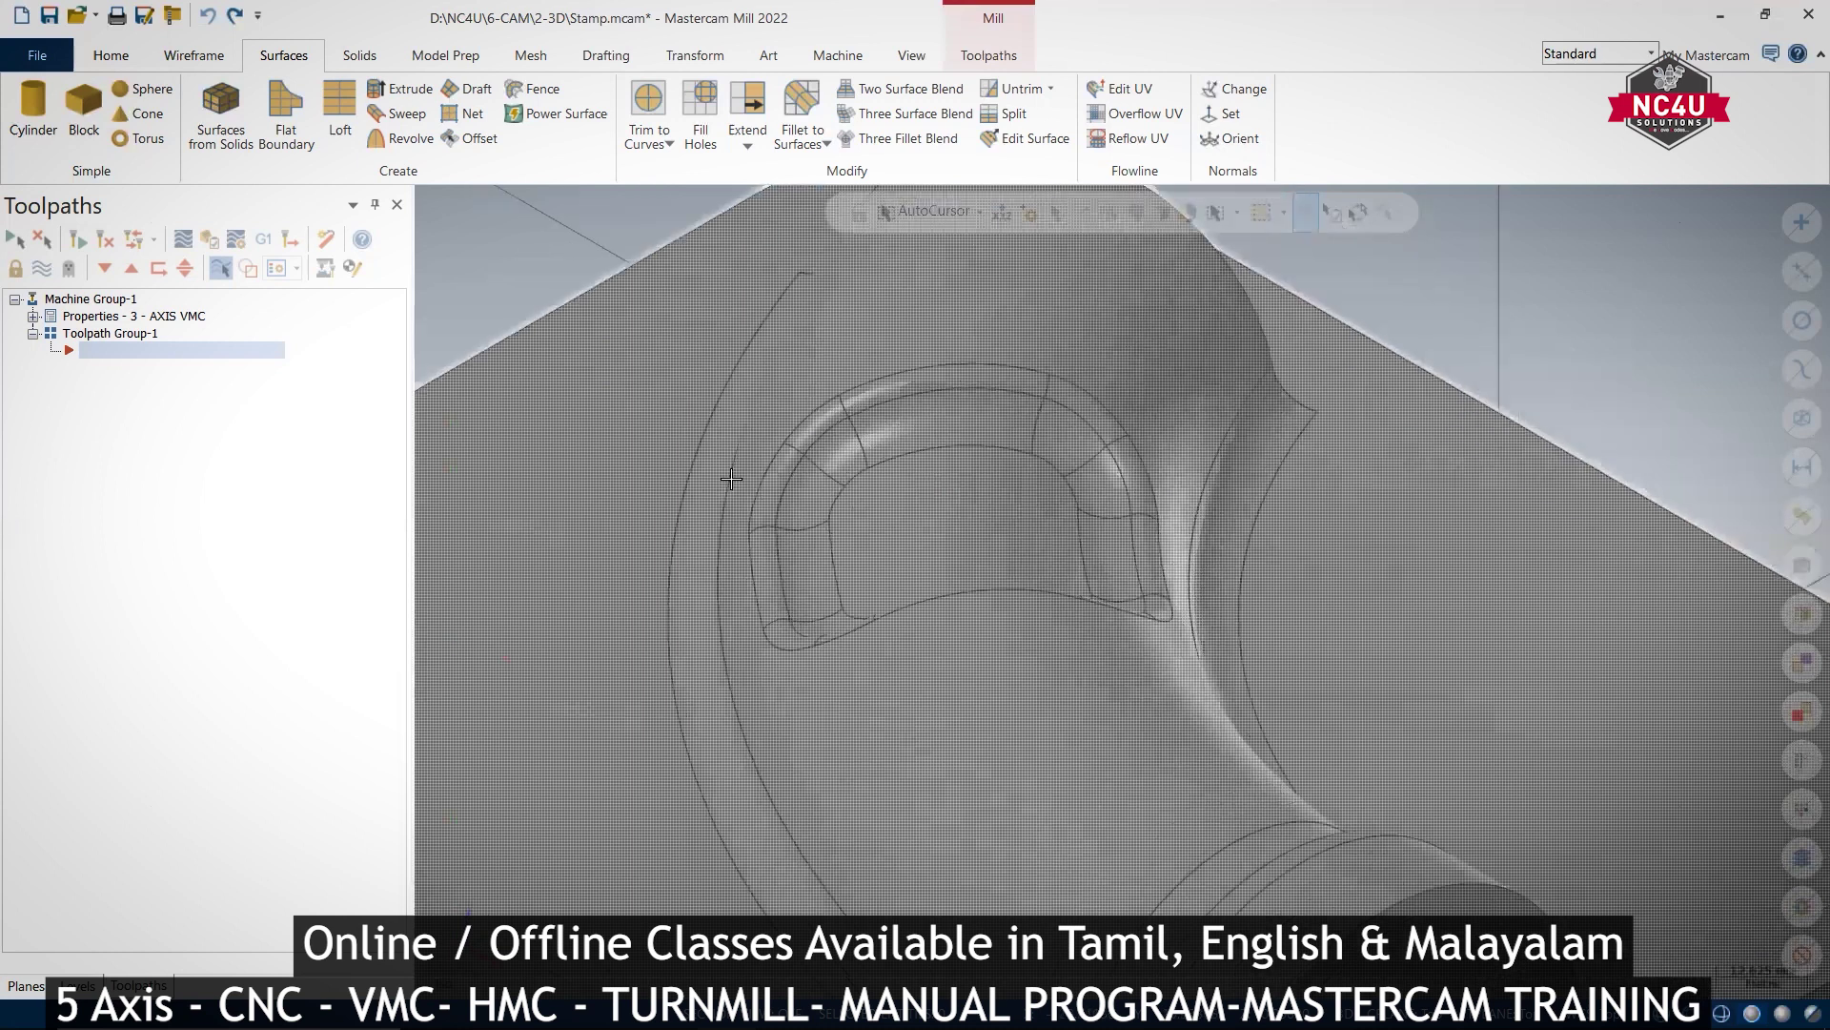
middle_click_drag(731, 479, 1029, 329)
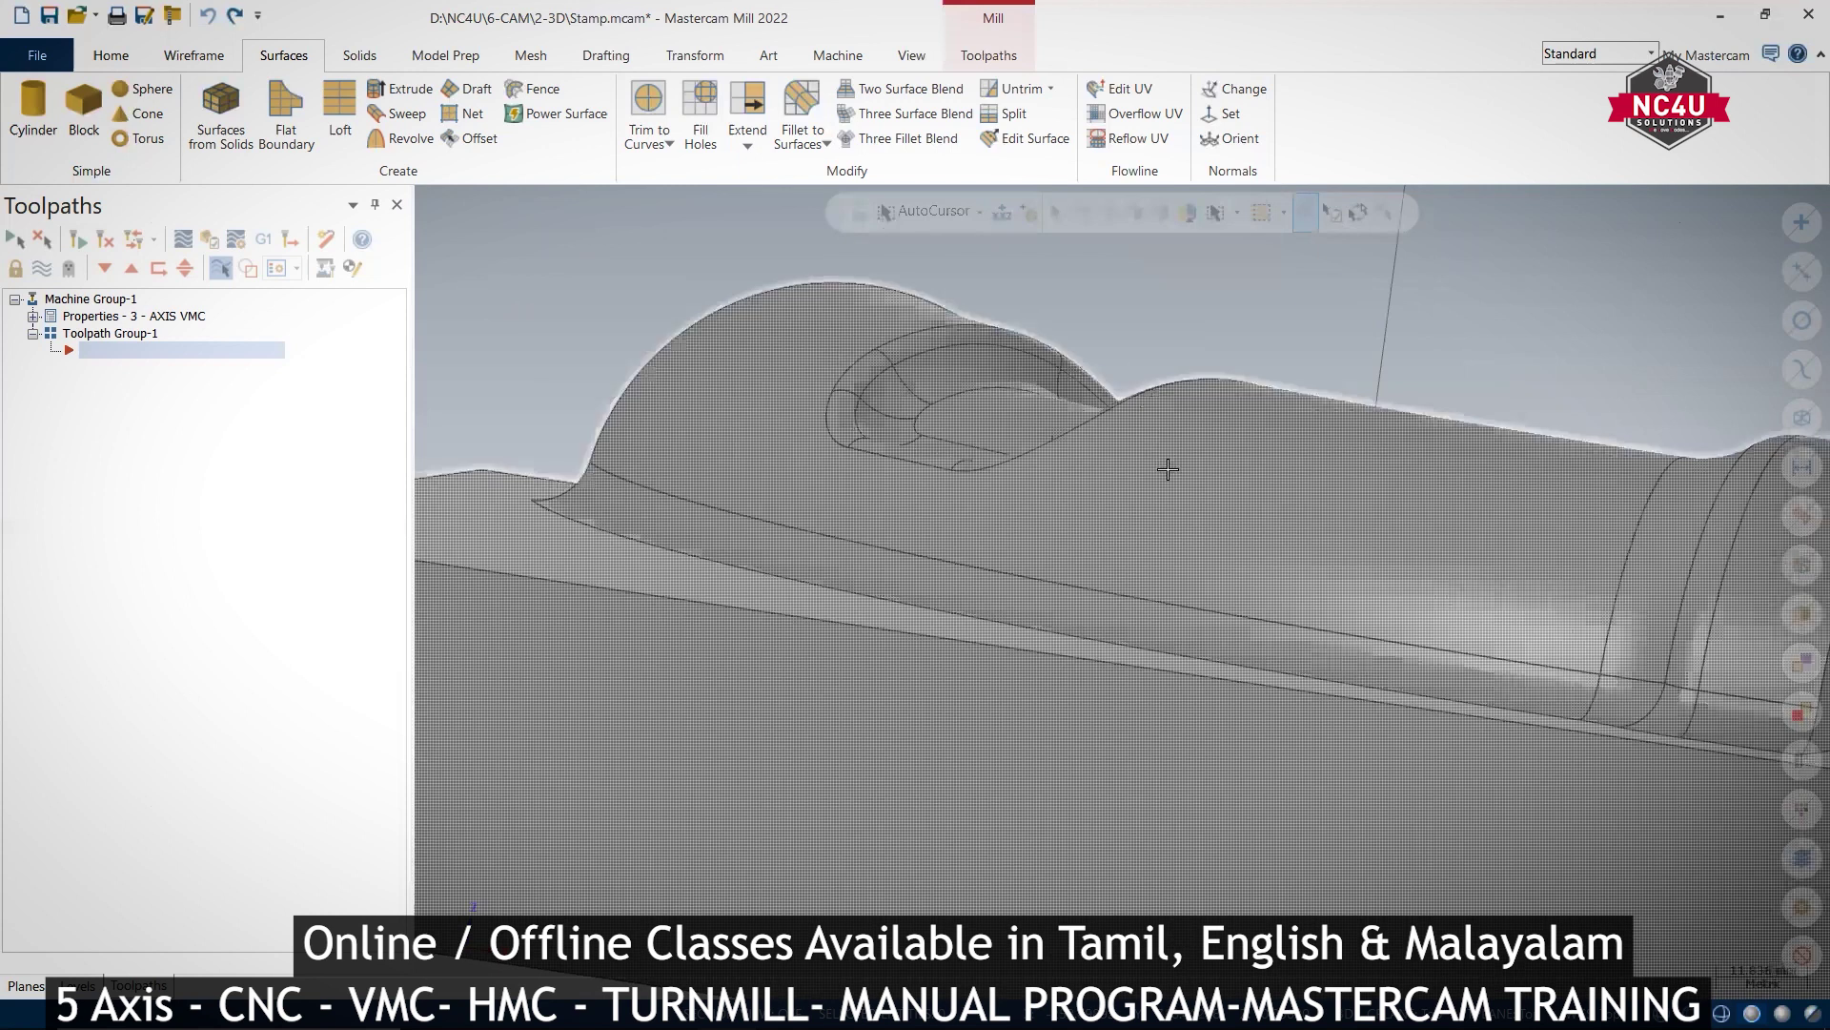
middle_click_drag(808, 536, 741, 401)
scroll(741, 400, "down", 1)
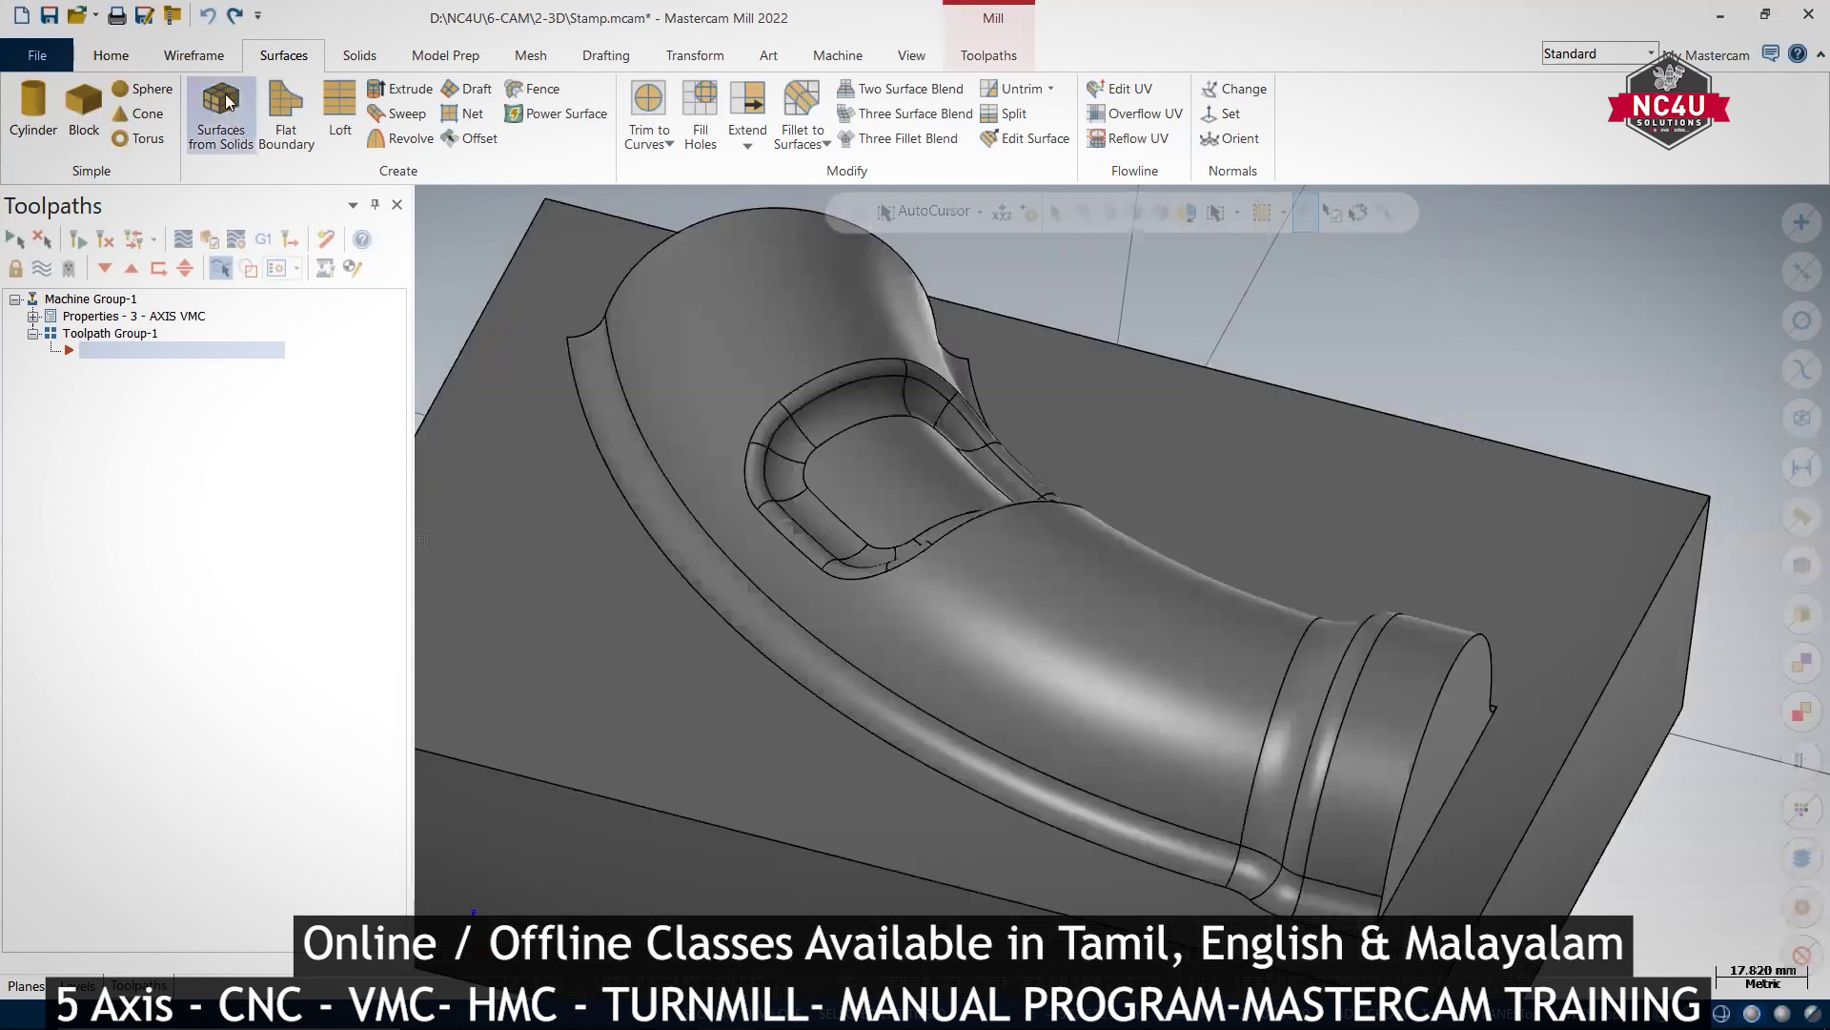
Create curves on all edges of the curved body's main outer face, keeping both inside and outside loops.
left_click(193, 56)
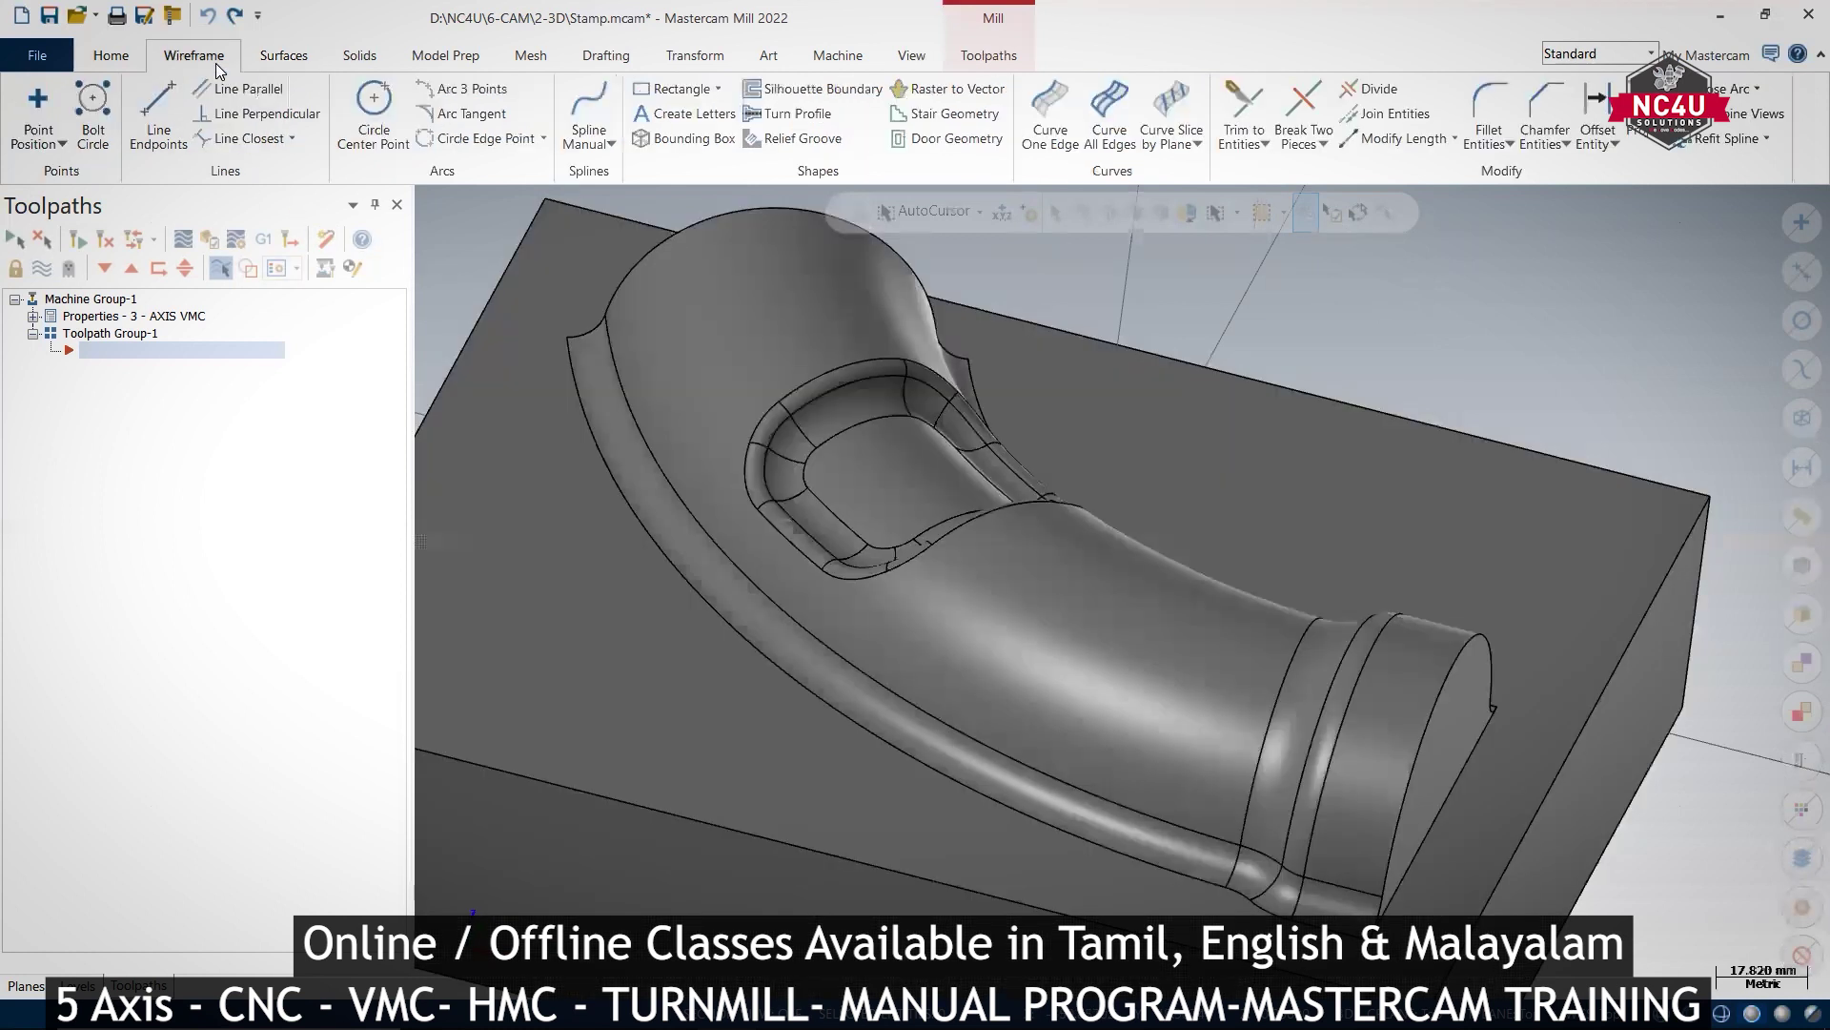
left_click(1109, 116)
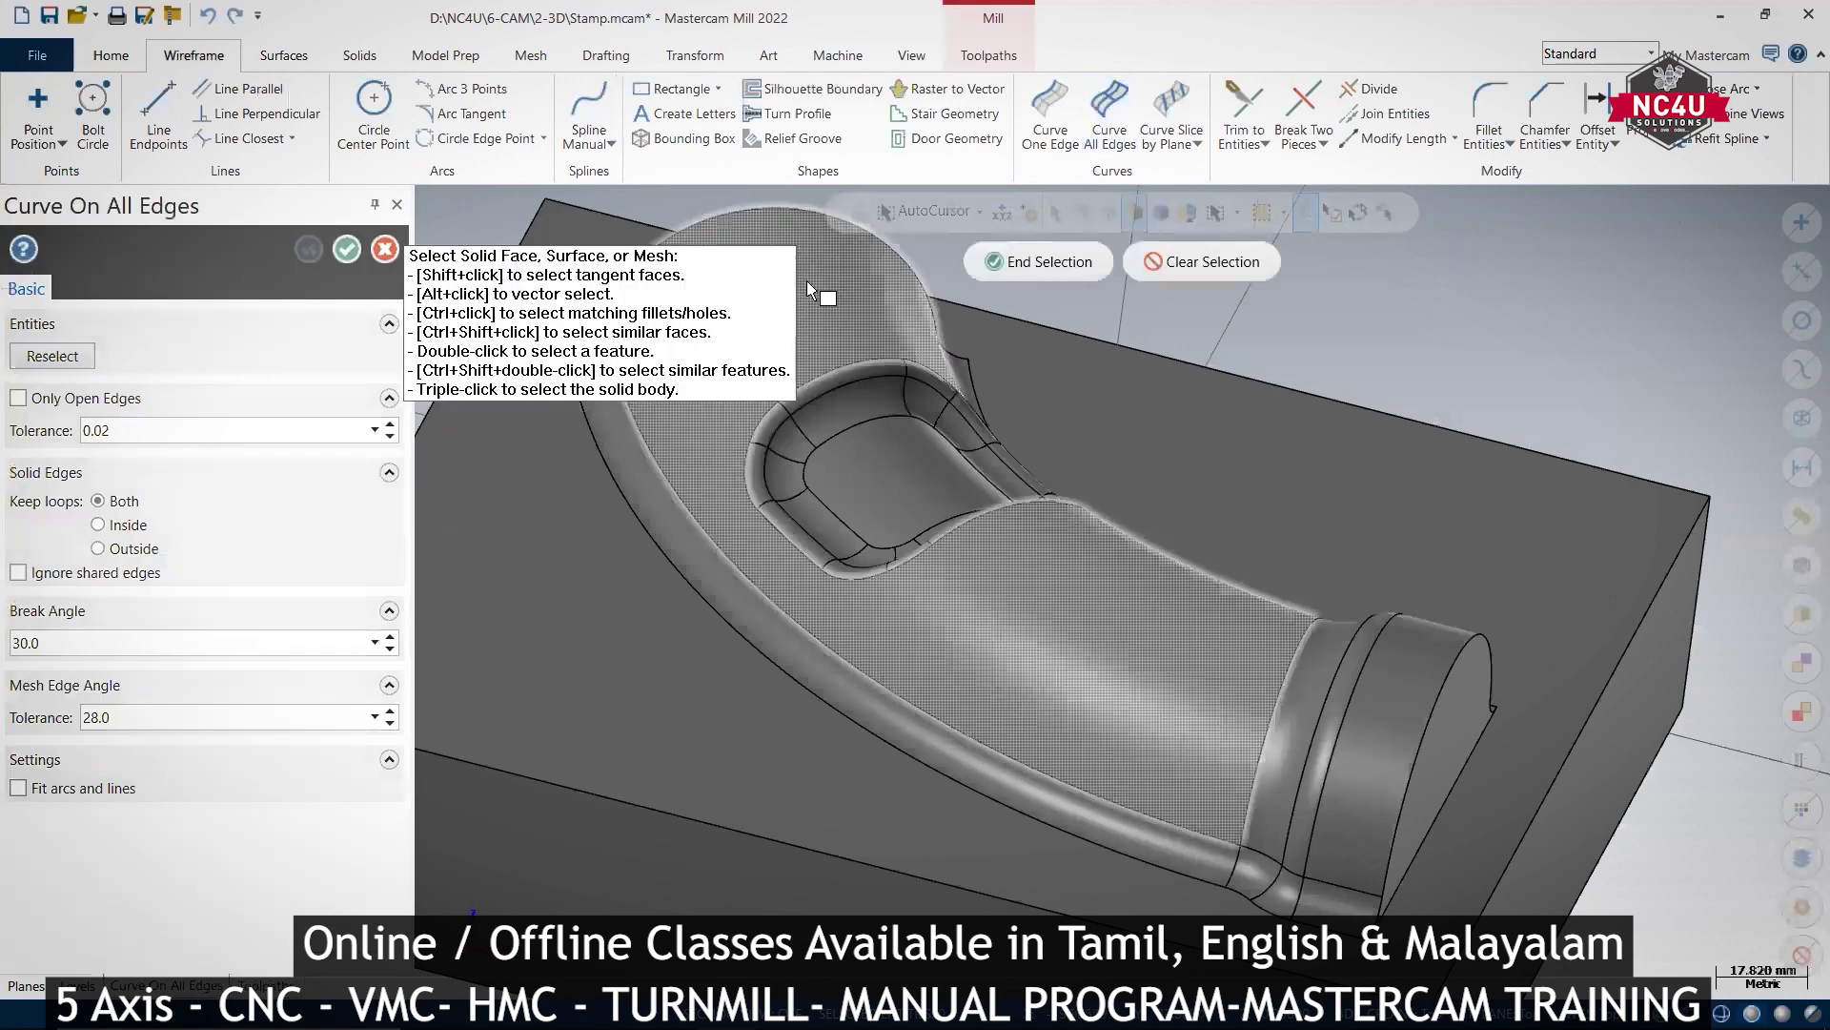
left_click(808, 289)
left_click(1045, 263)
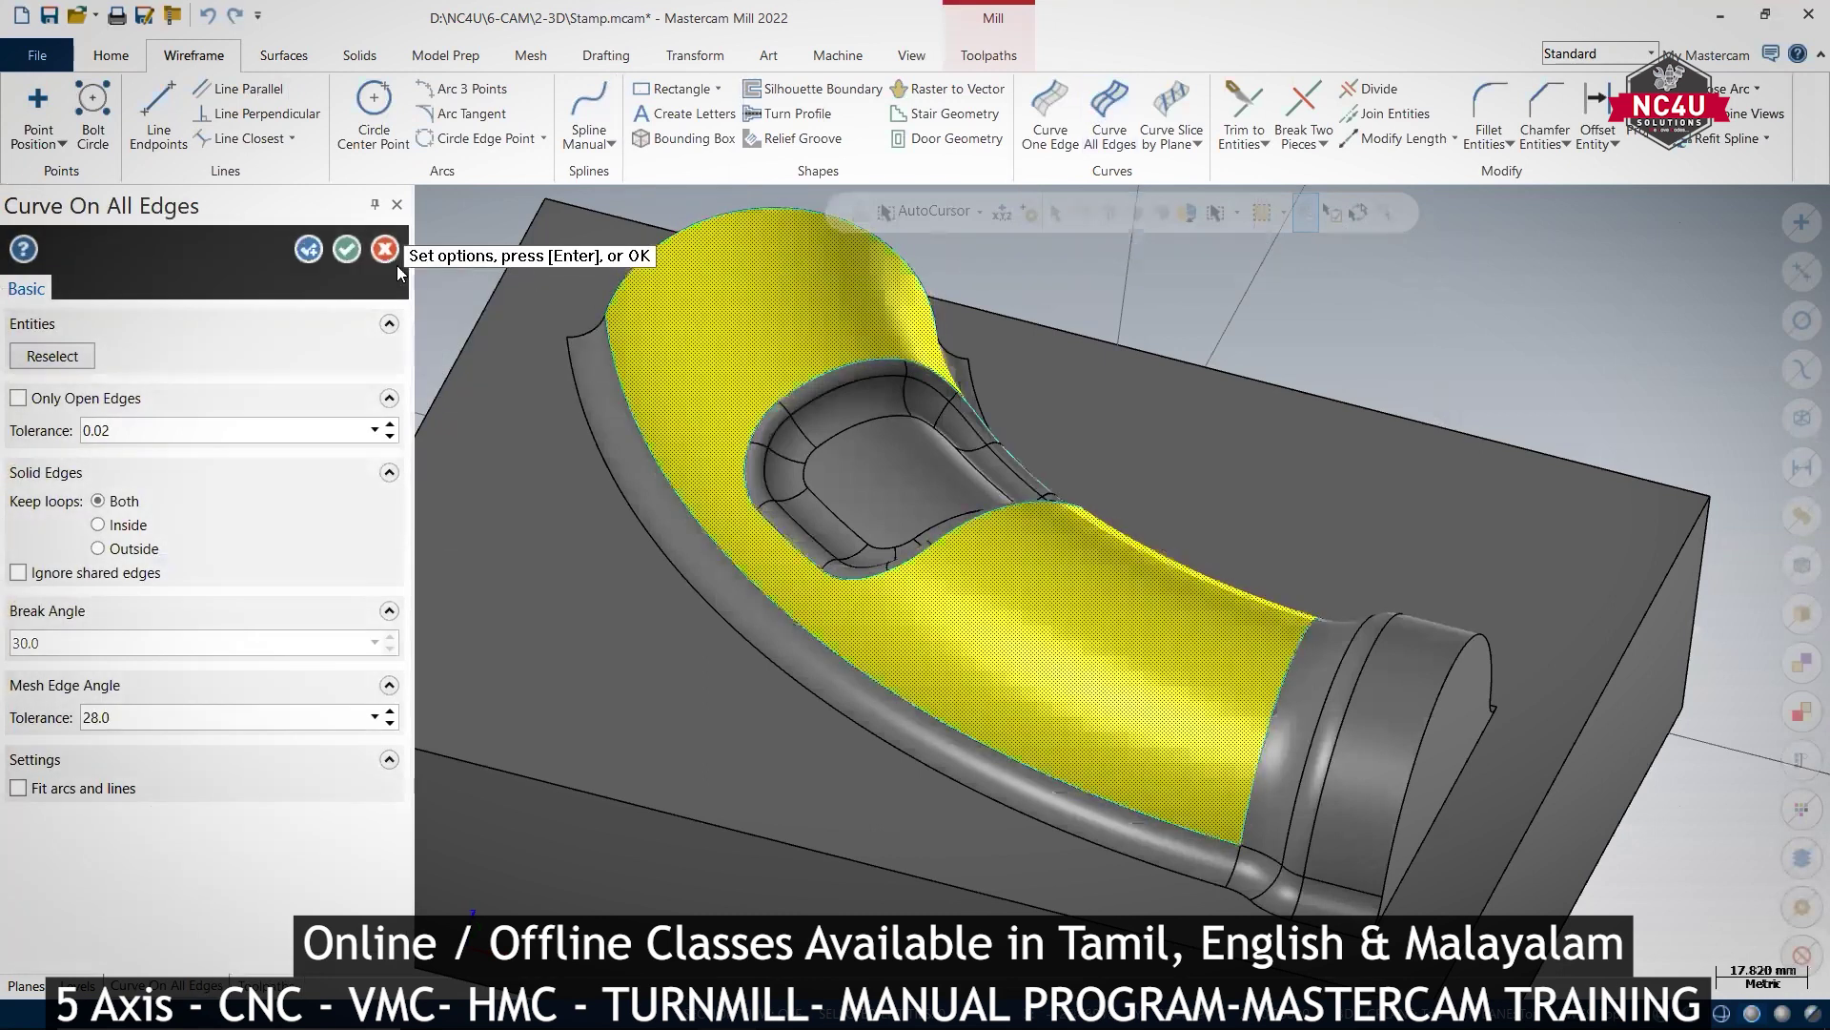
left_click(349, 250)
Delete the two opposite straight side curves from the pocket's rim.
scroll(773, 541, "up", 1)
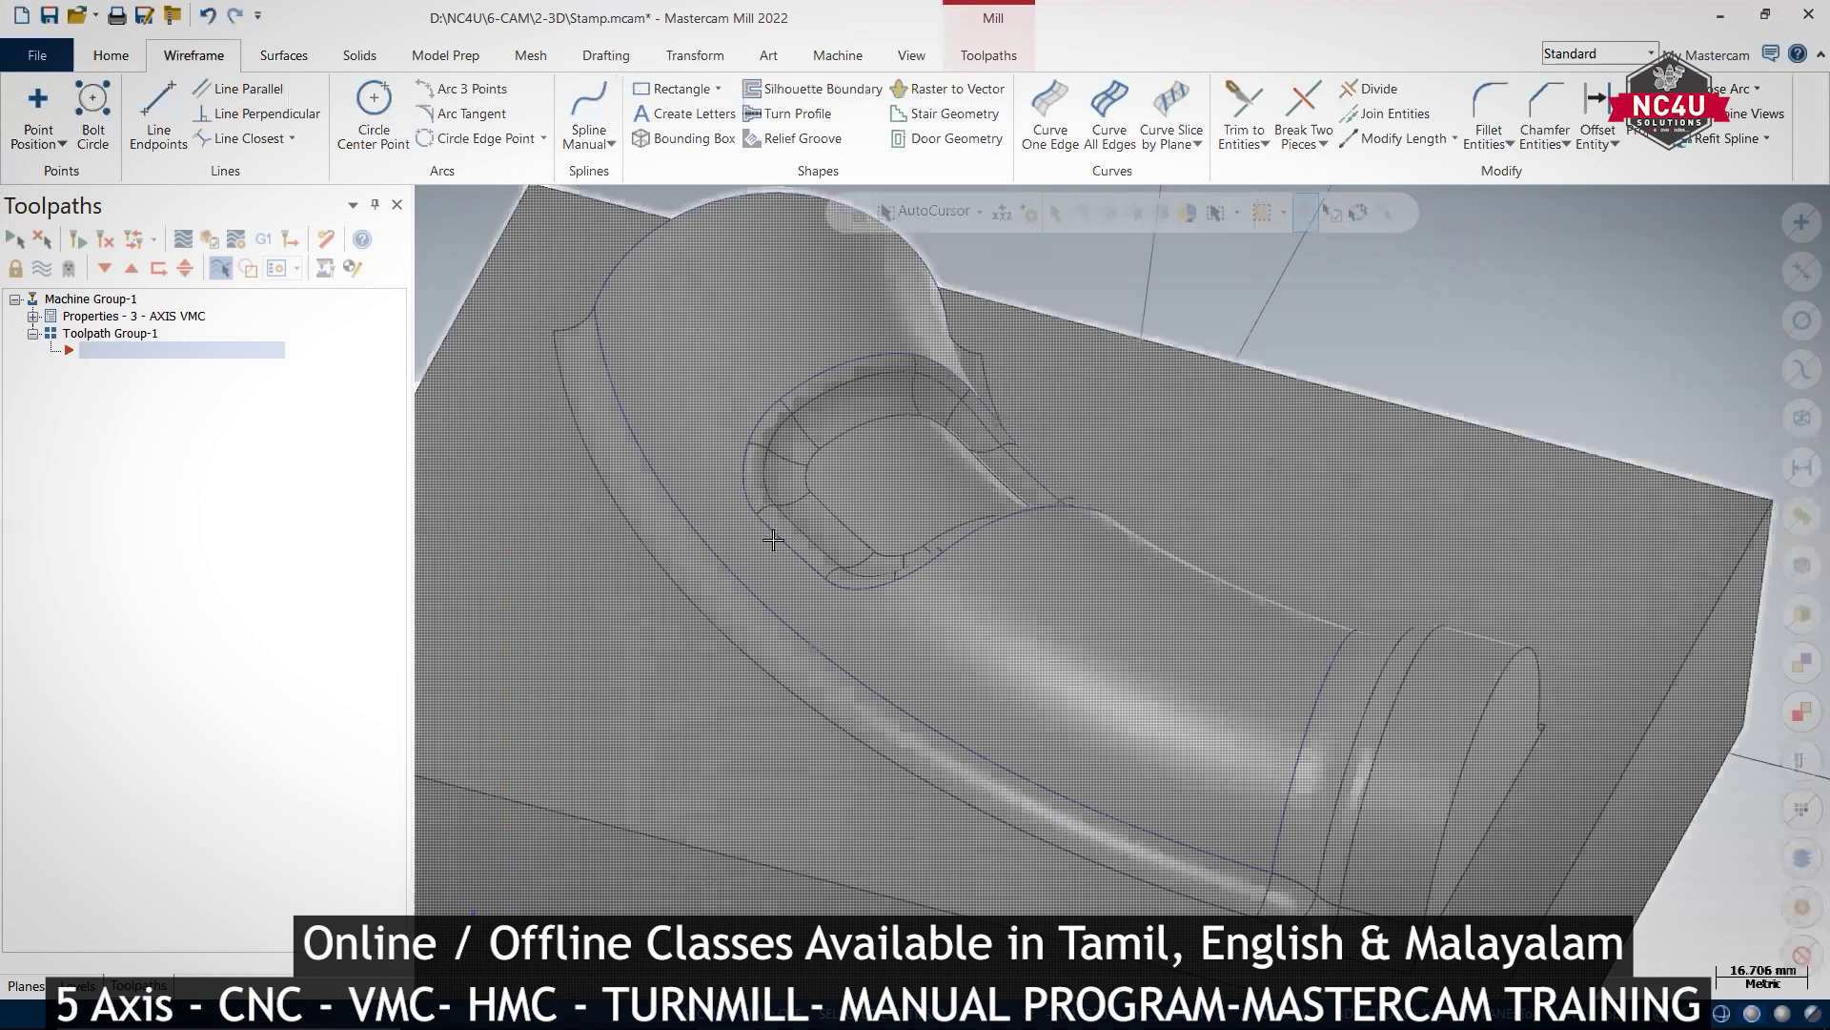
left_click(780, 551)
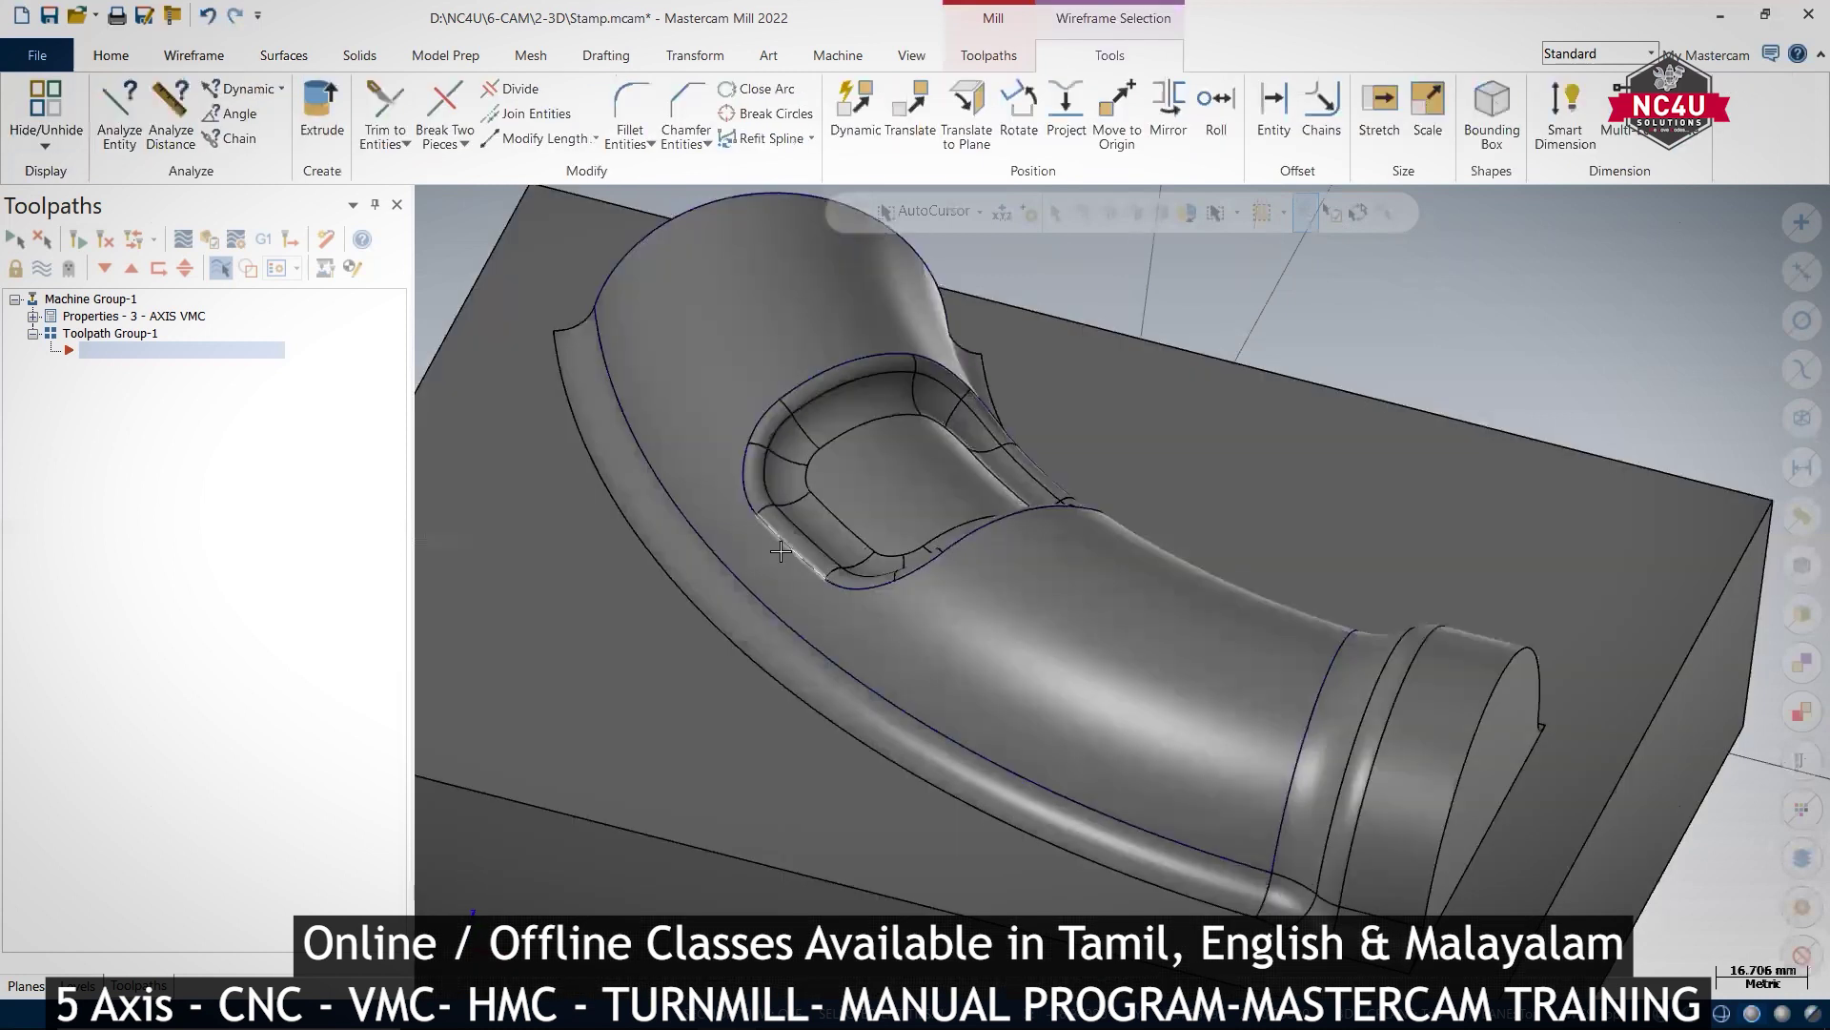
left_click(783, 551)
middle_click_drag(1230, 461, 1057, 513)
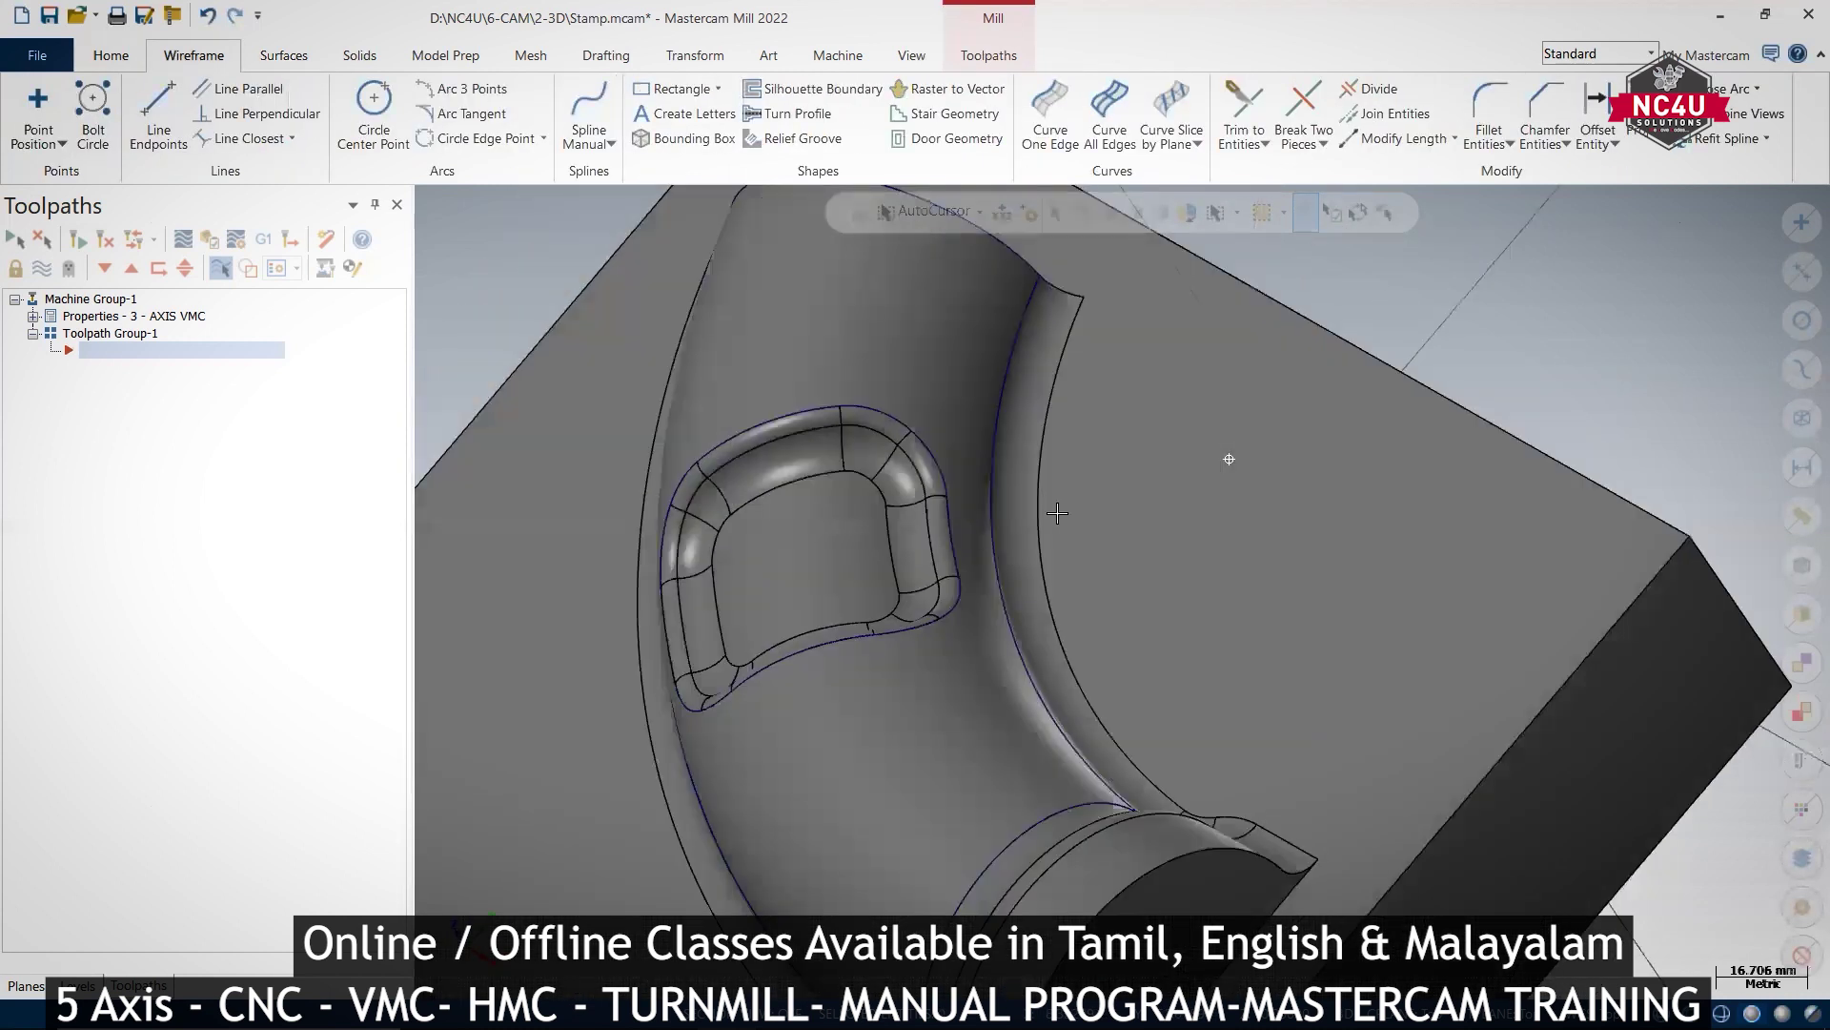
left_click(958, 542)
left_click(958, 542)
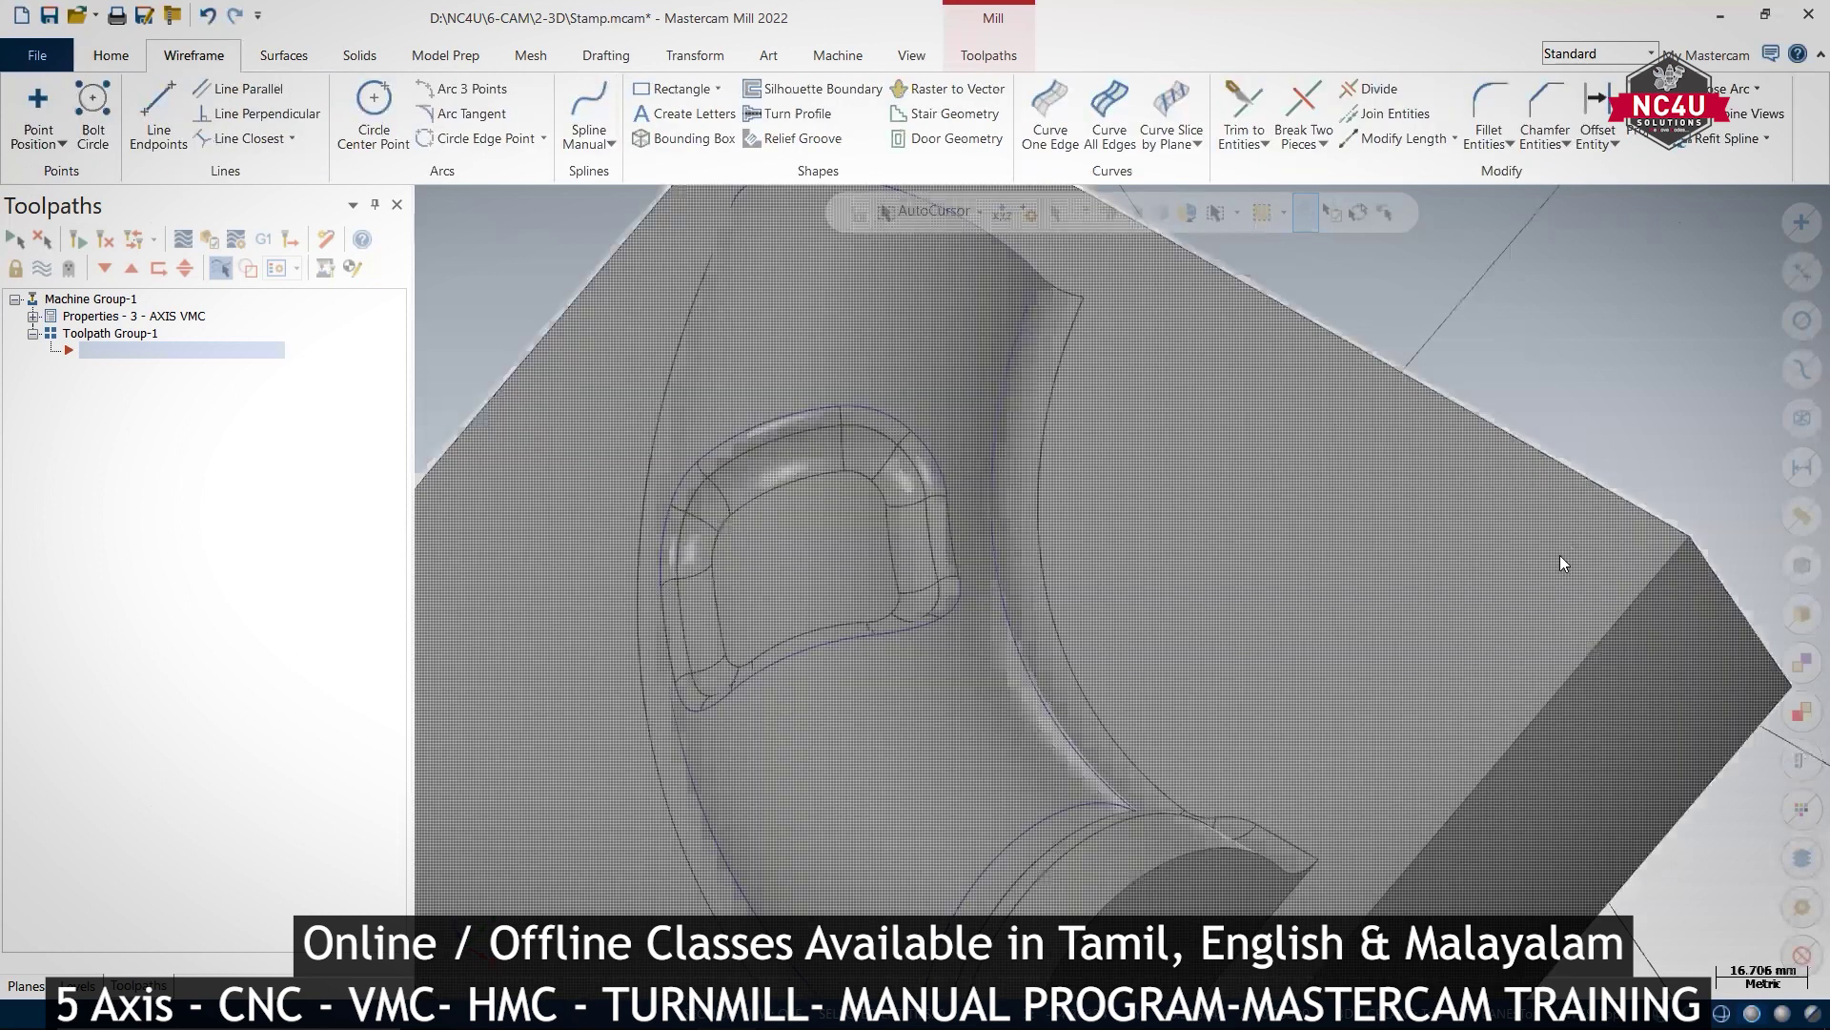
Create a lofted surface over the pocket opening between its two remaining rim curve chains.
key("alt+p")
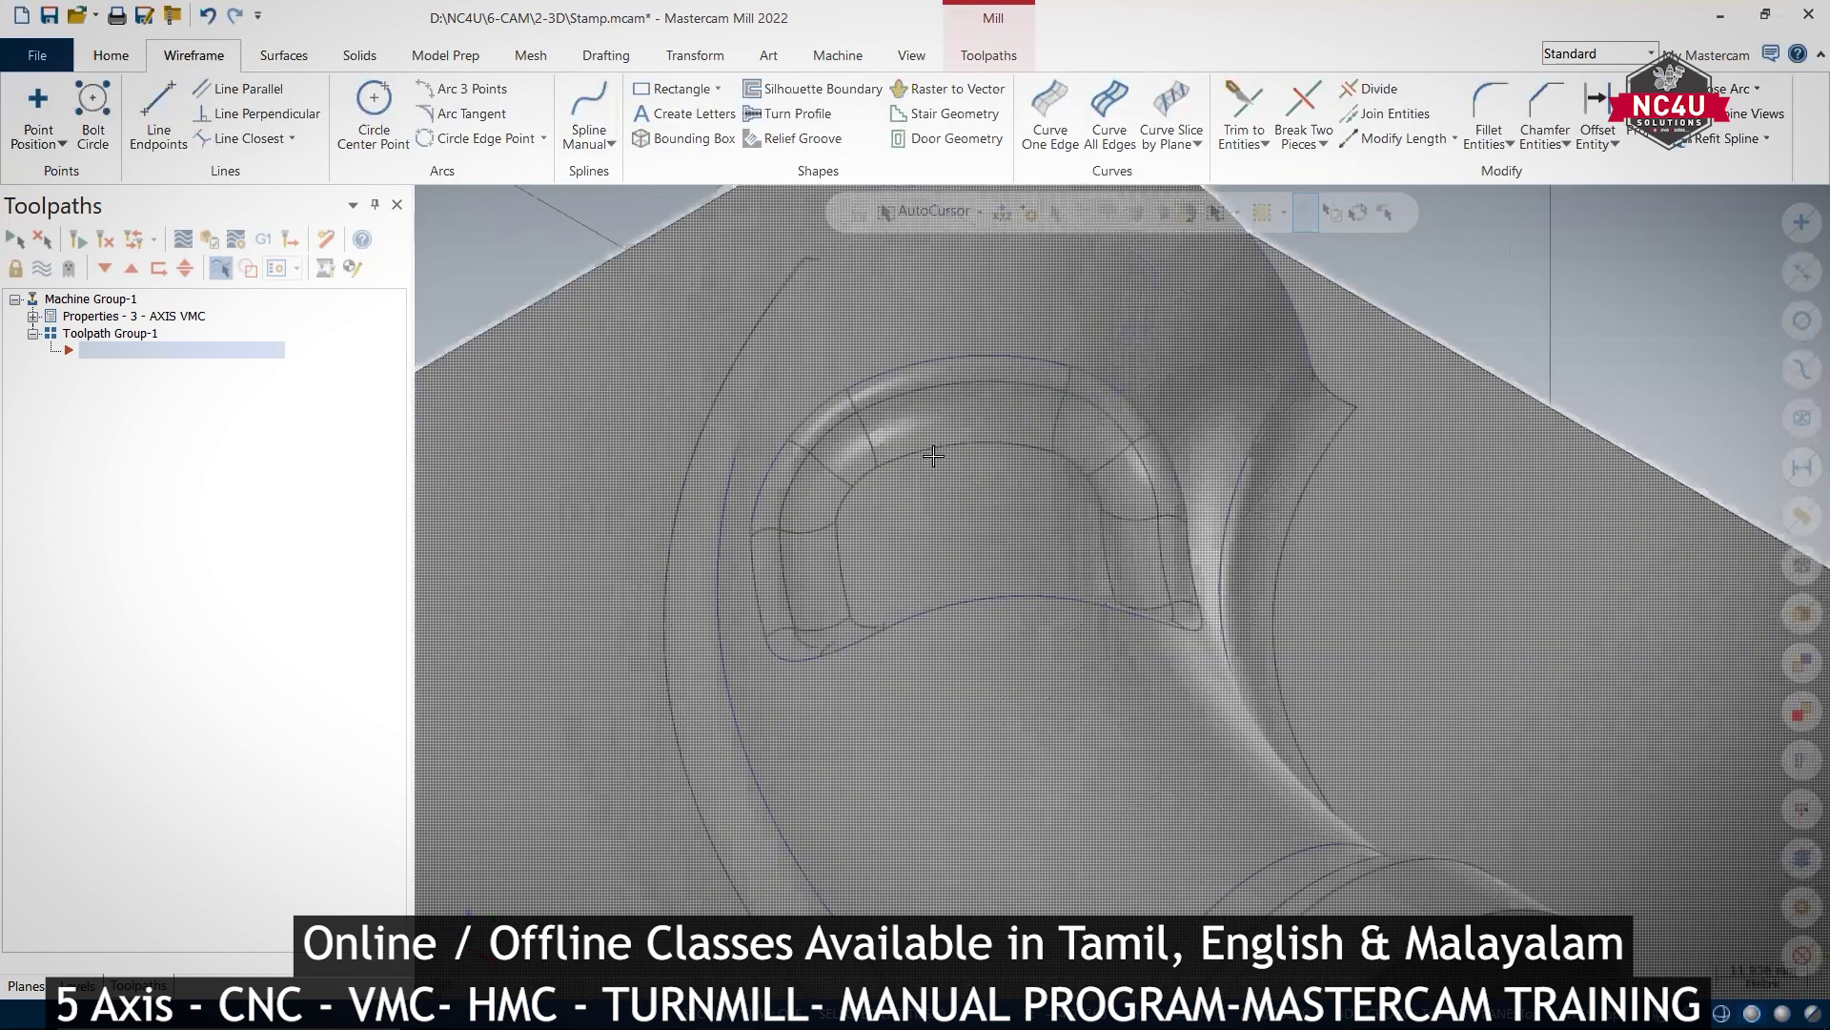
middle_click_drag(983, 454, 771, 500)
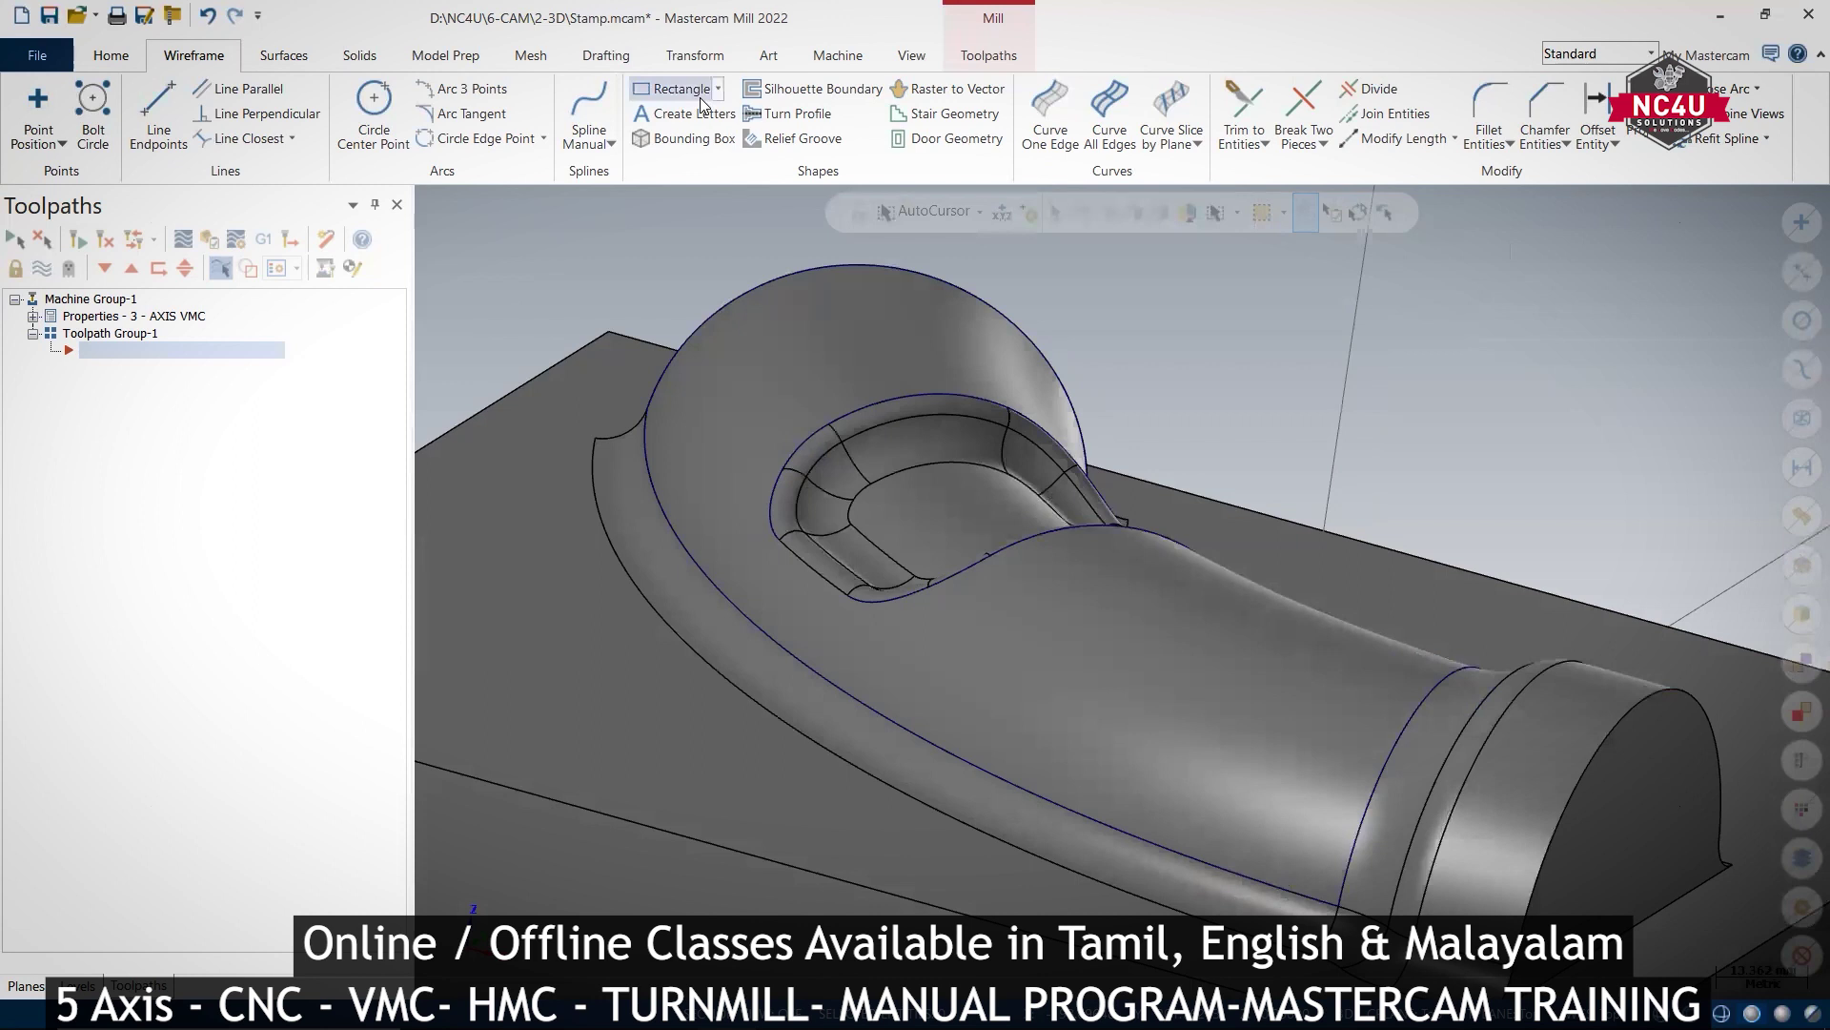
left_click(283, 55)
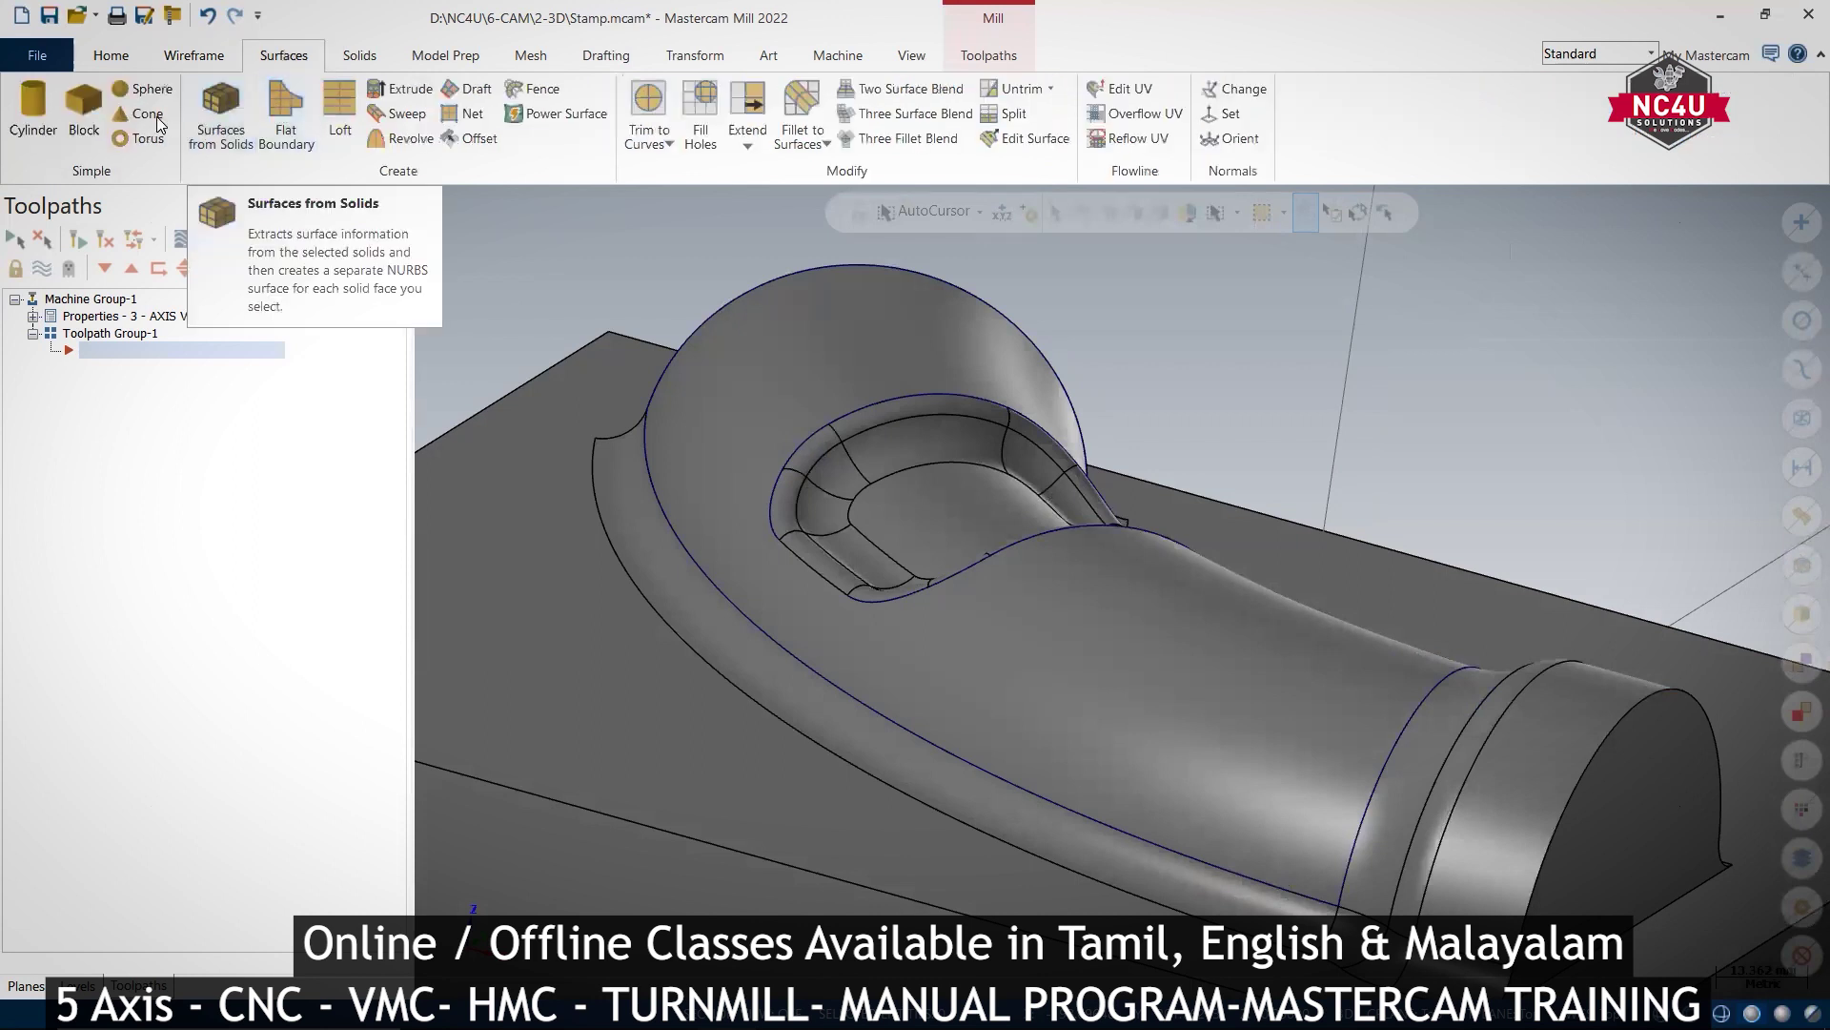
left_click(340, 107)
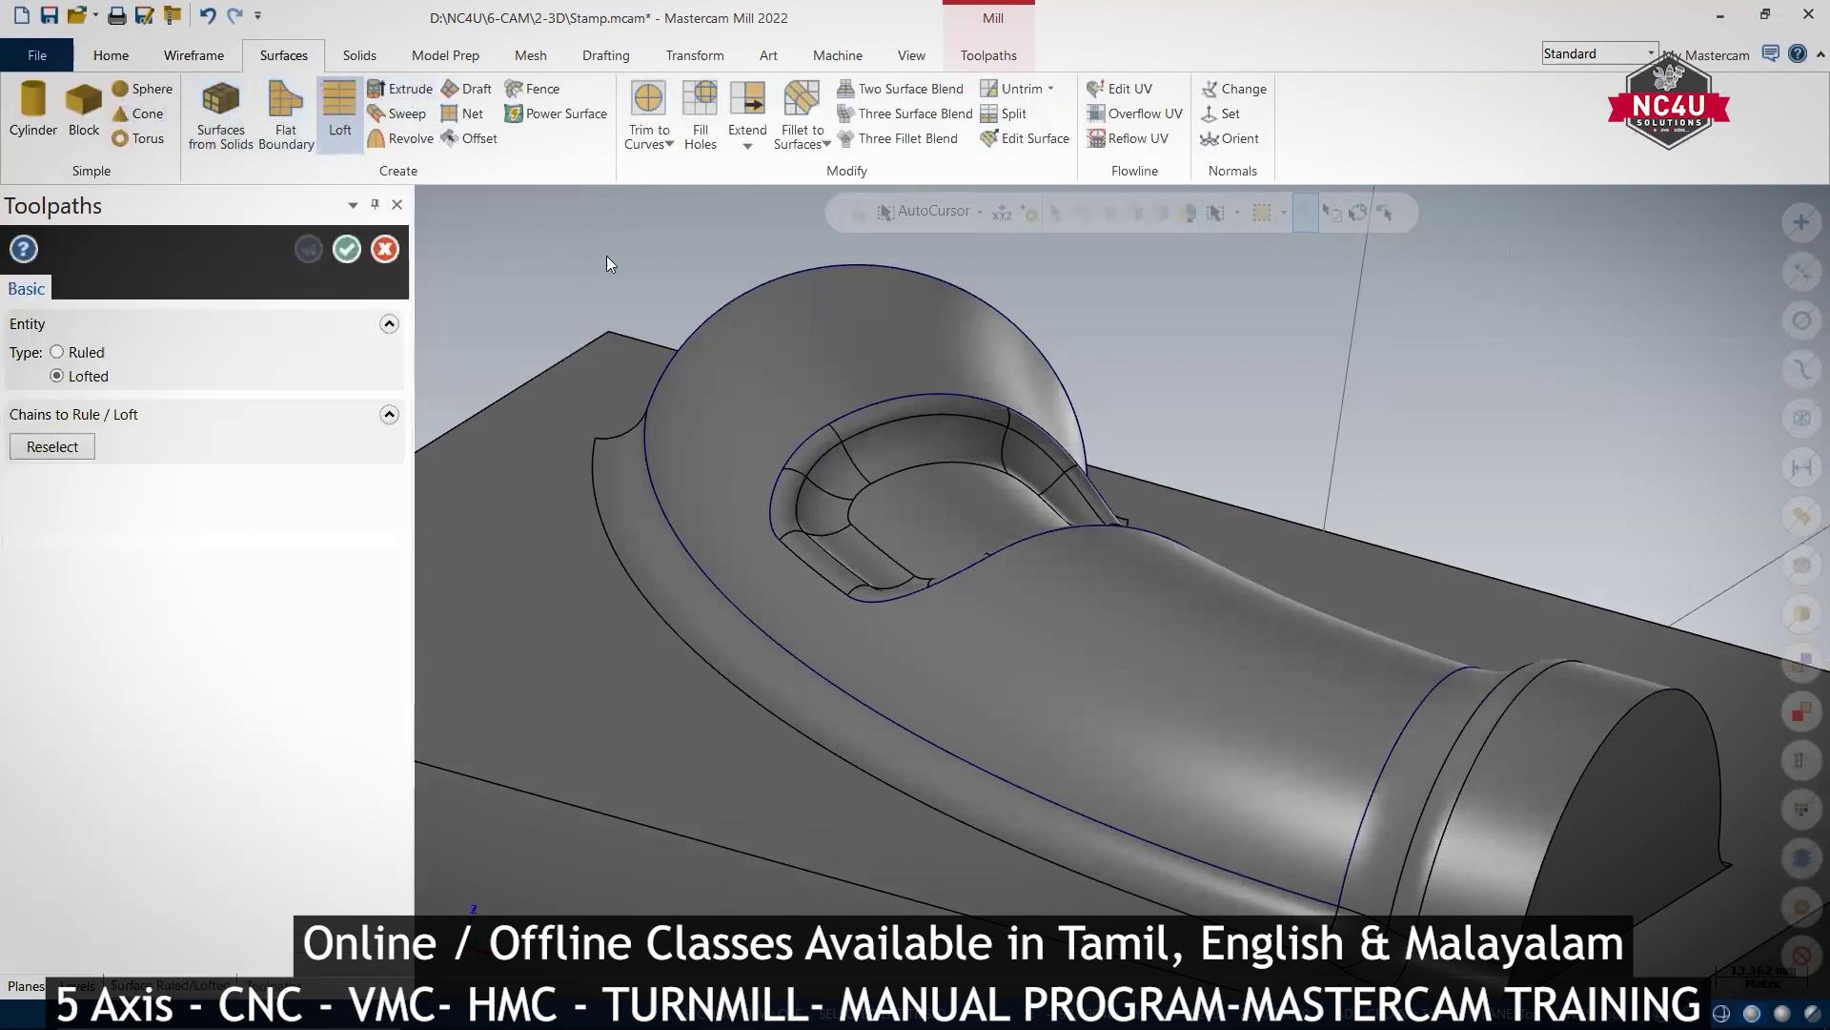
left_click(768, 496)
middle_click_drag(778, 387, 779, 493)
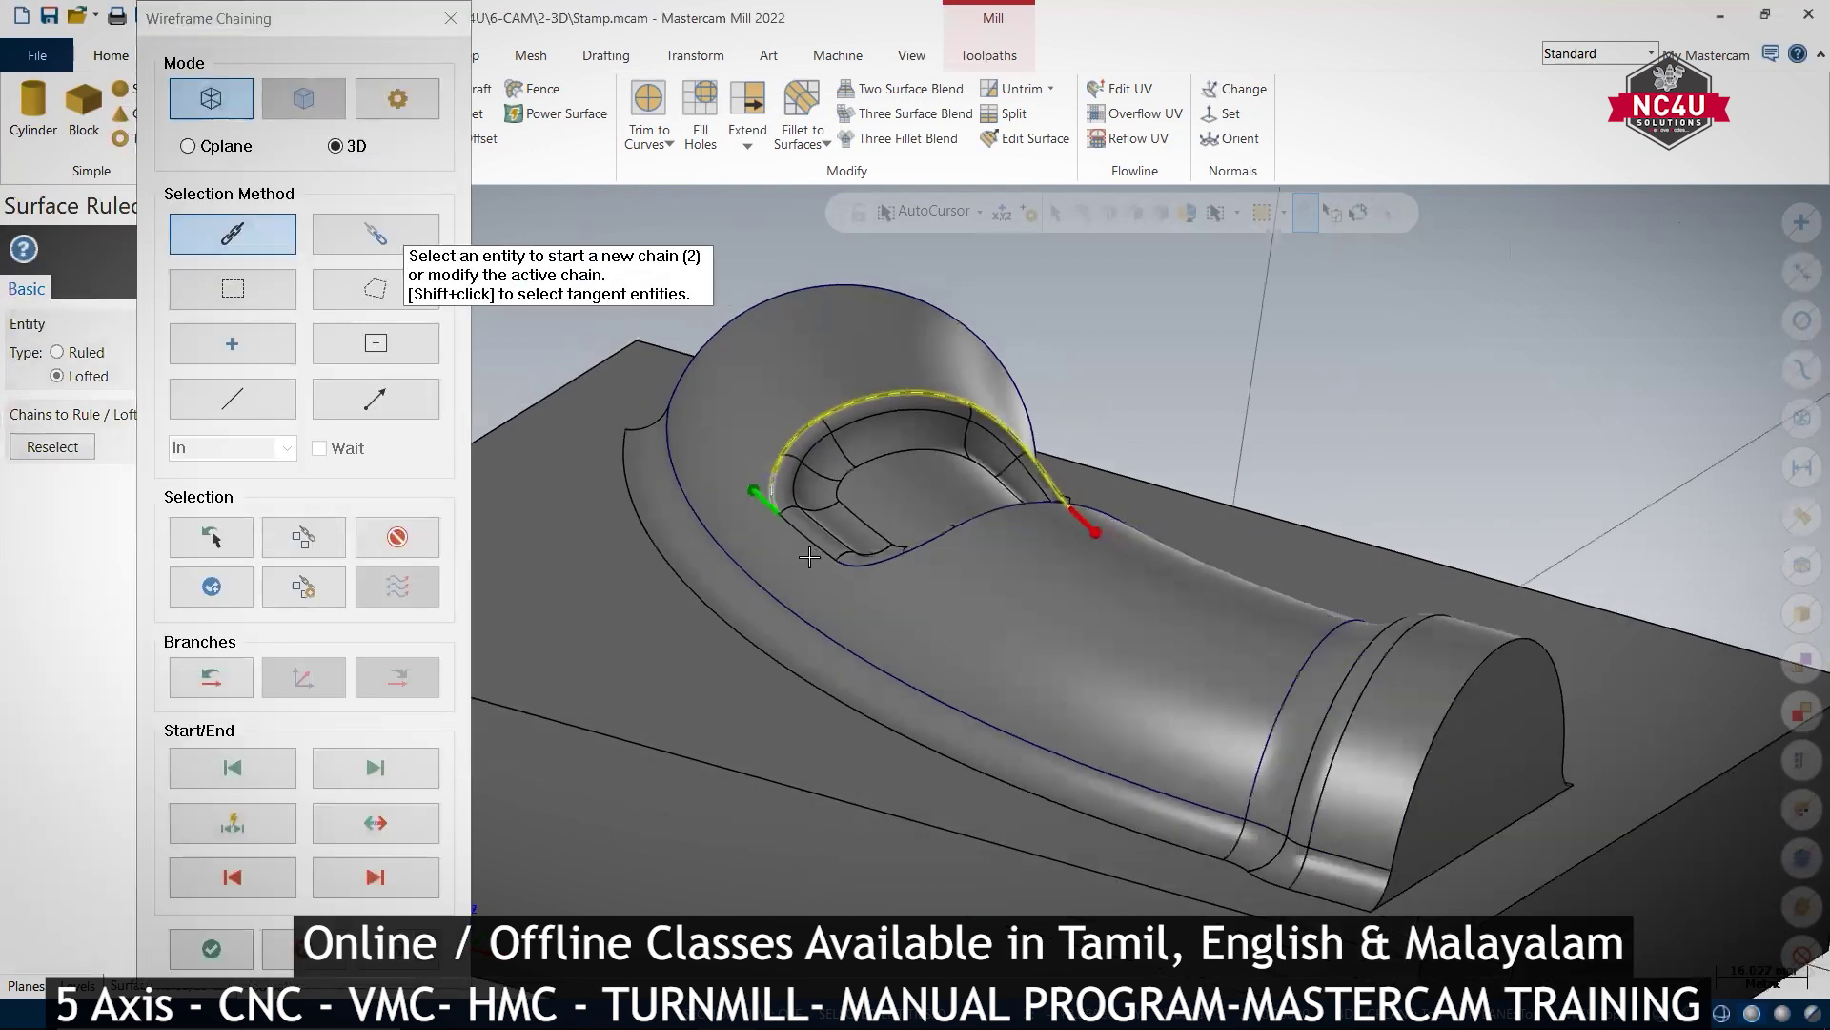
left_click(853, 566)
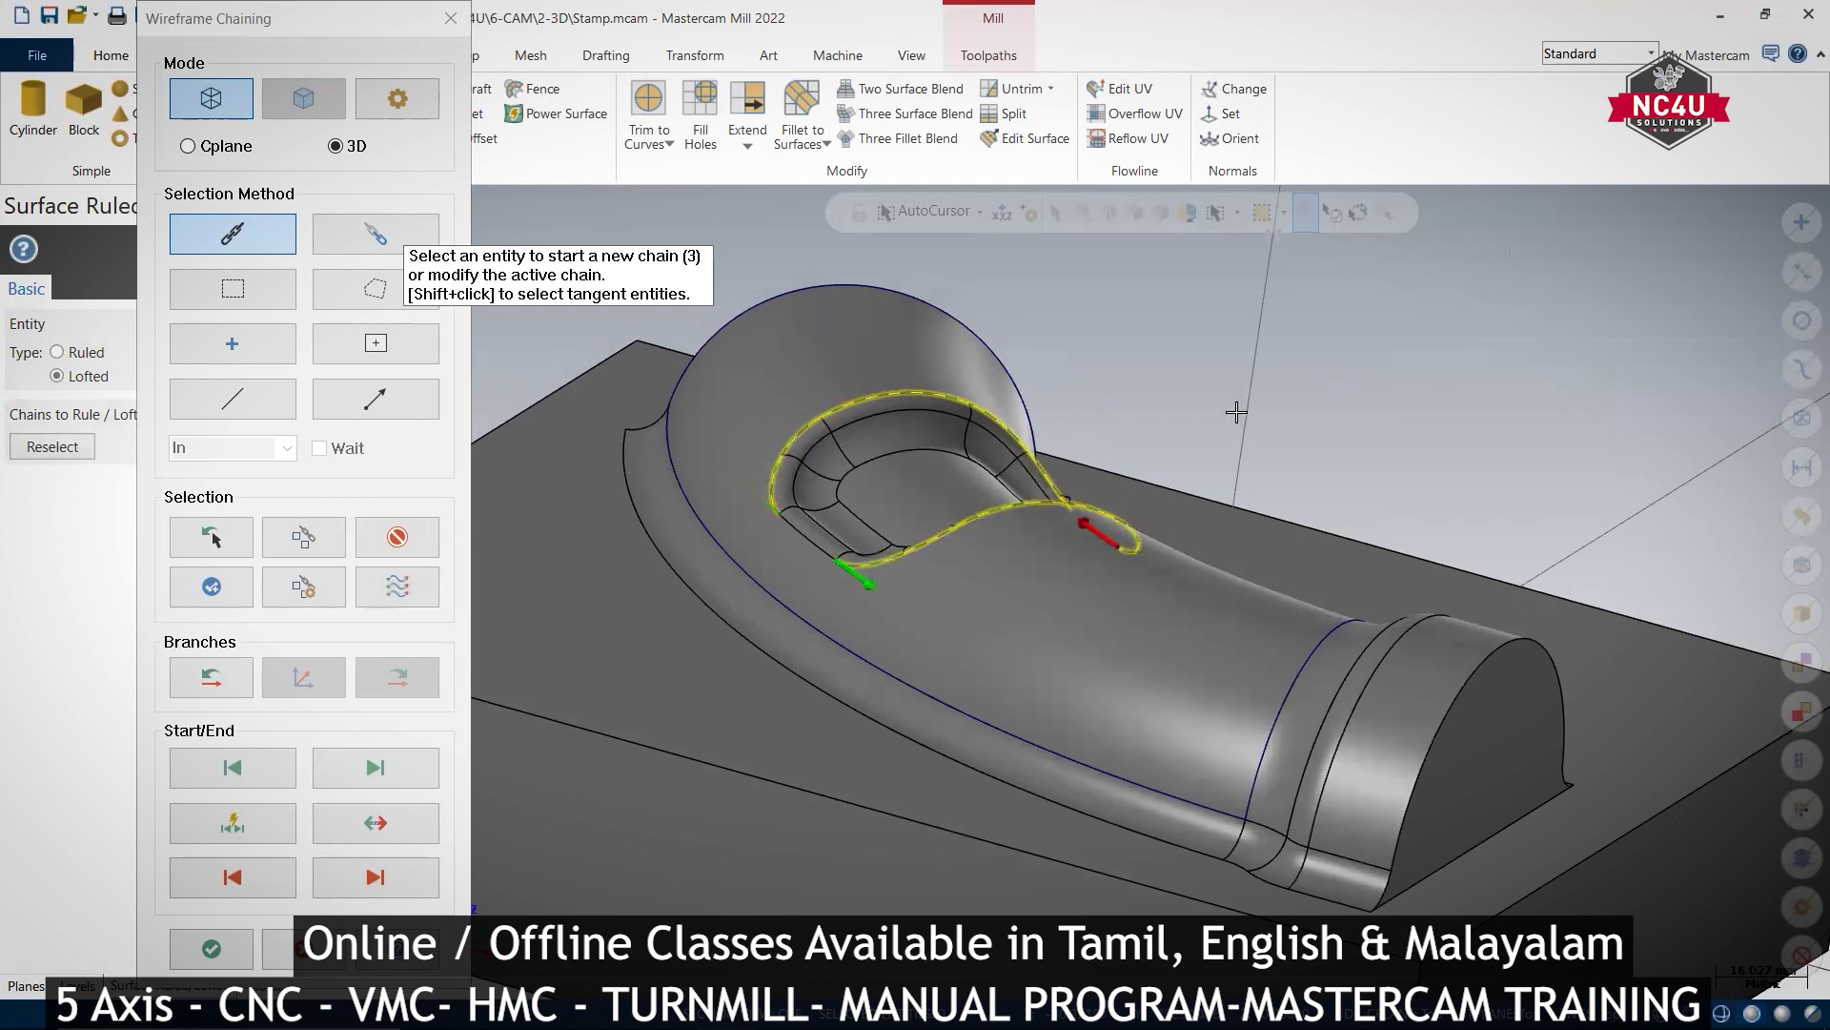
middle_click_drag(1230, 452, 1226, 553)
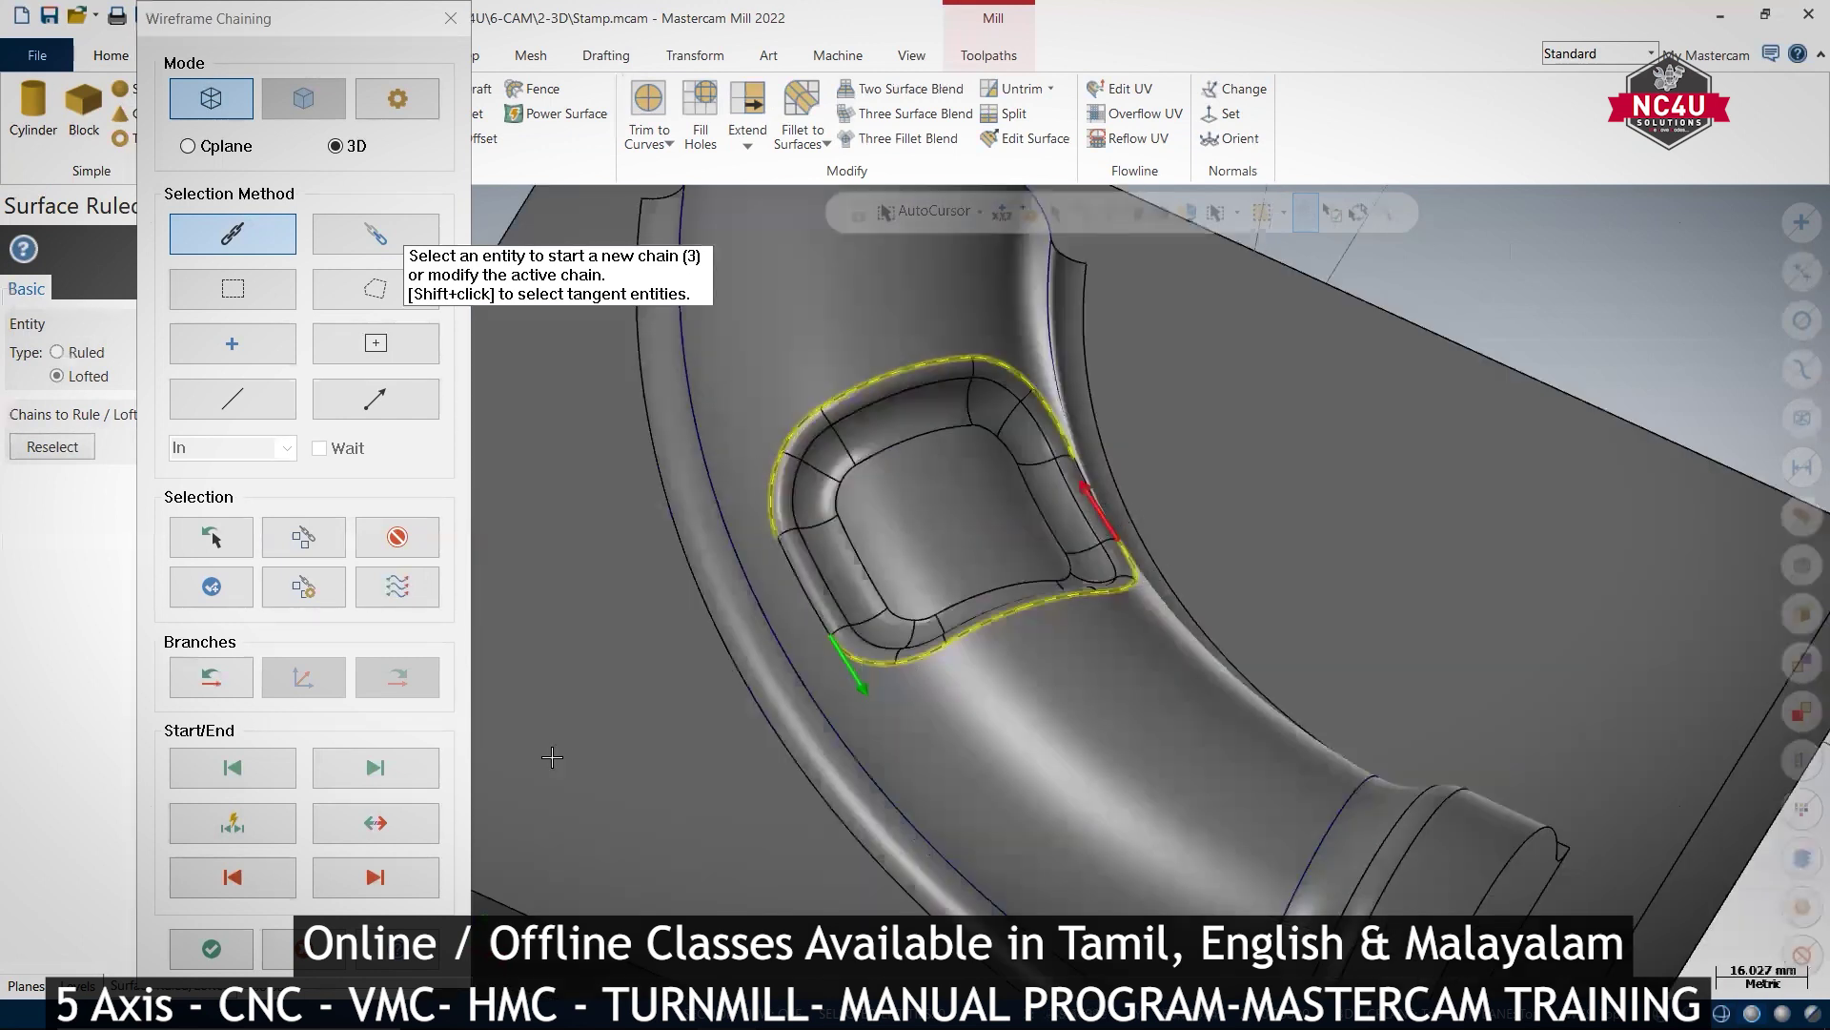
left_click(211, 949)
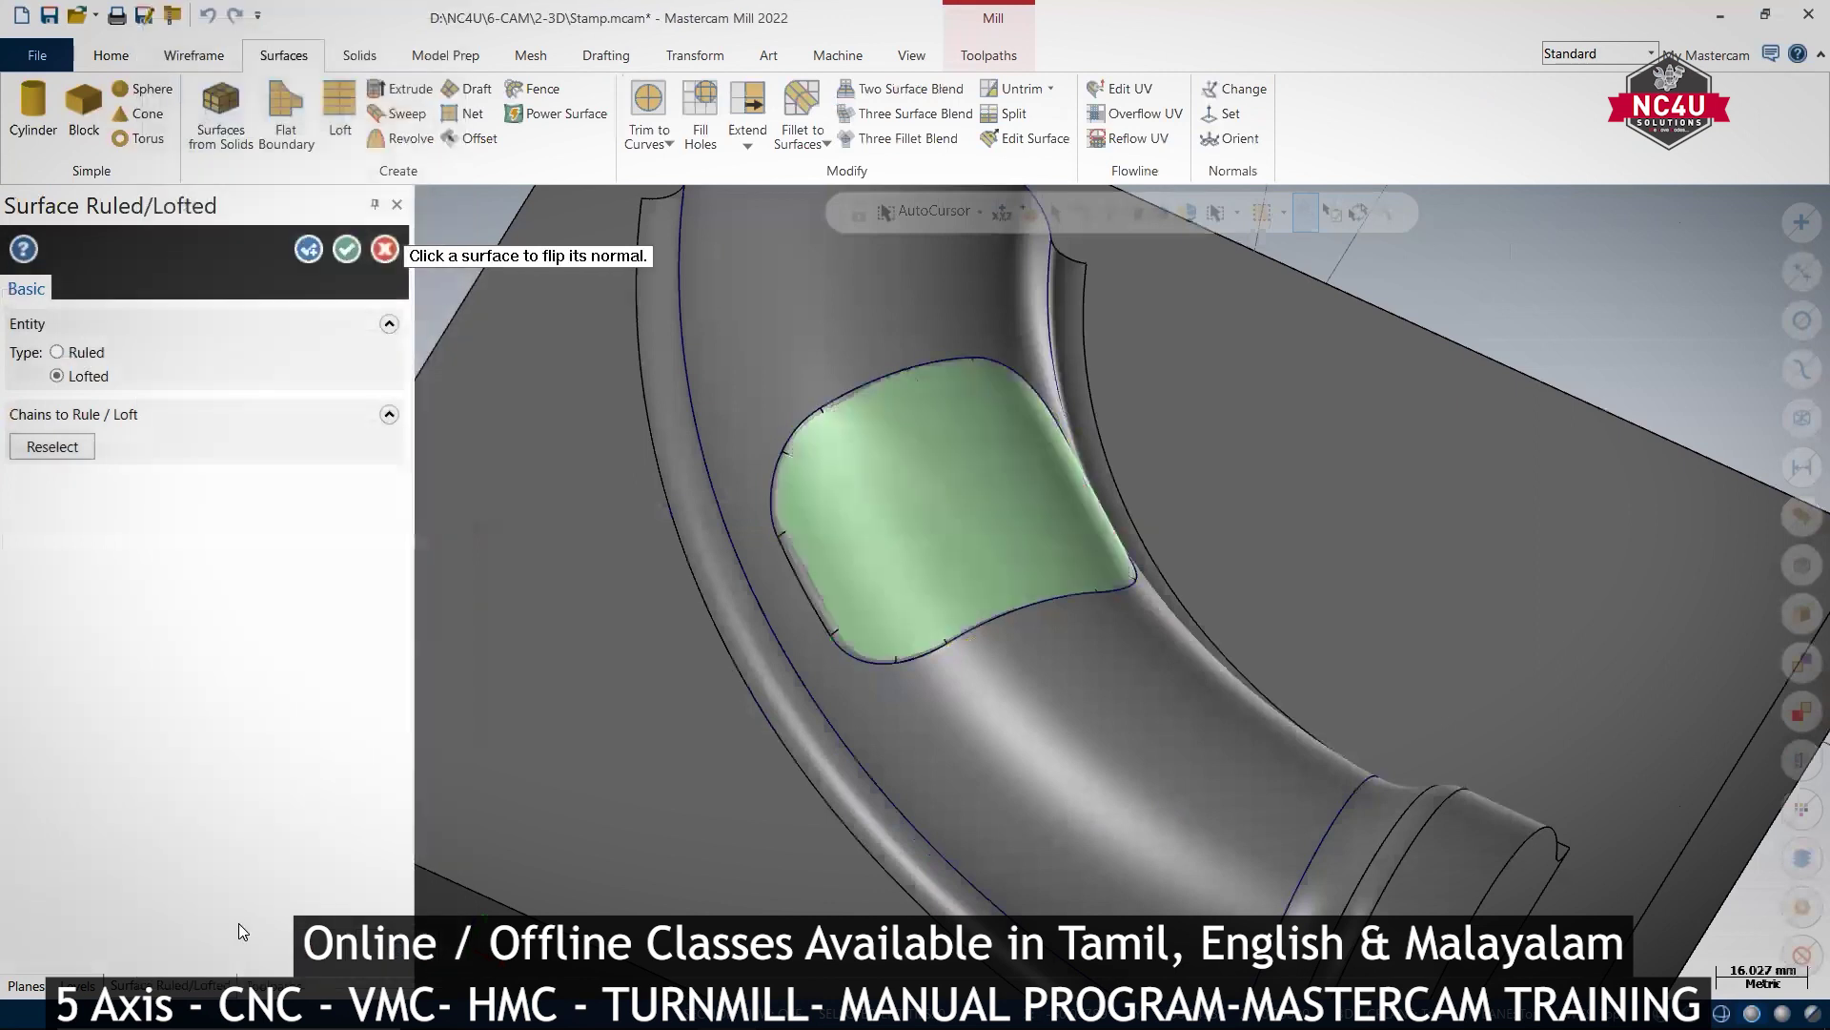
left_click(345, 250)
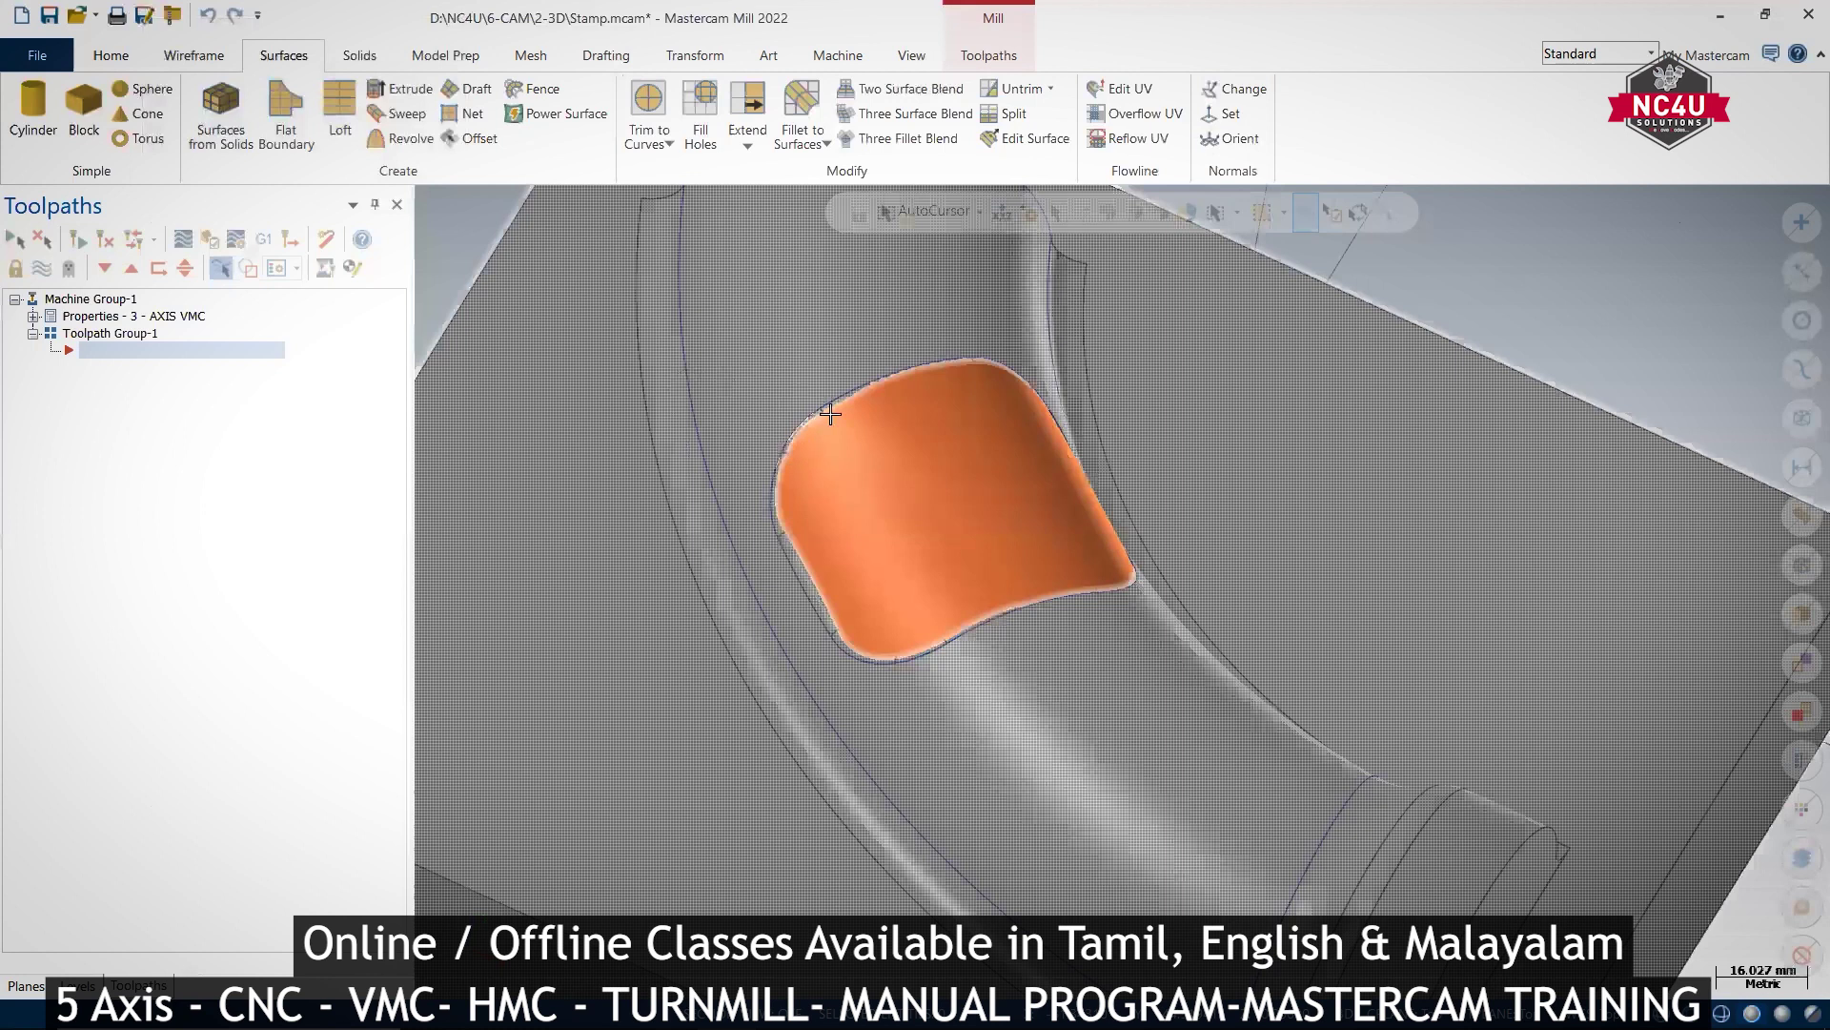
Delete the lofted surface over the pocket and undo the removal of the rim's side curves.
scroll(756, 460, "up", 4)
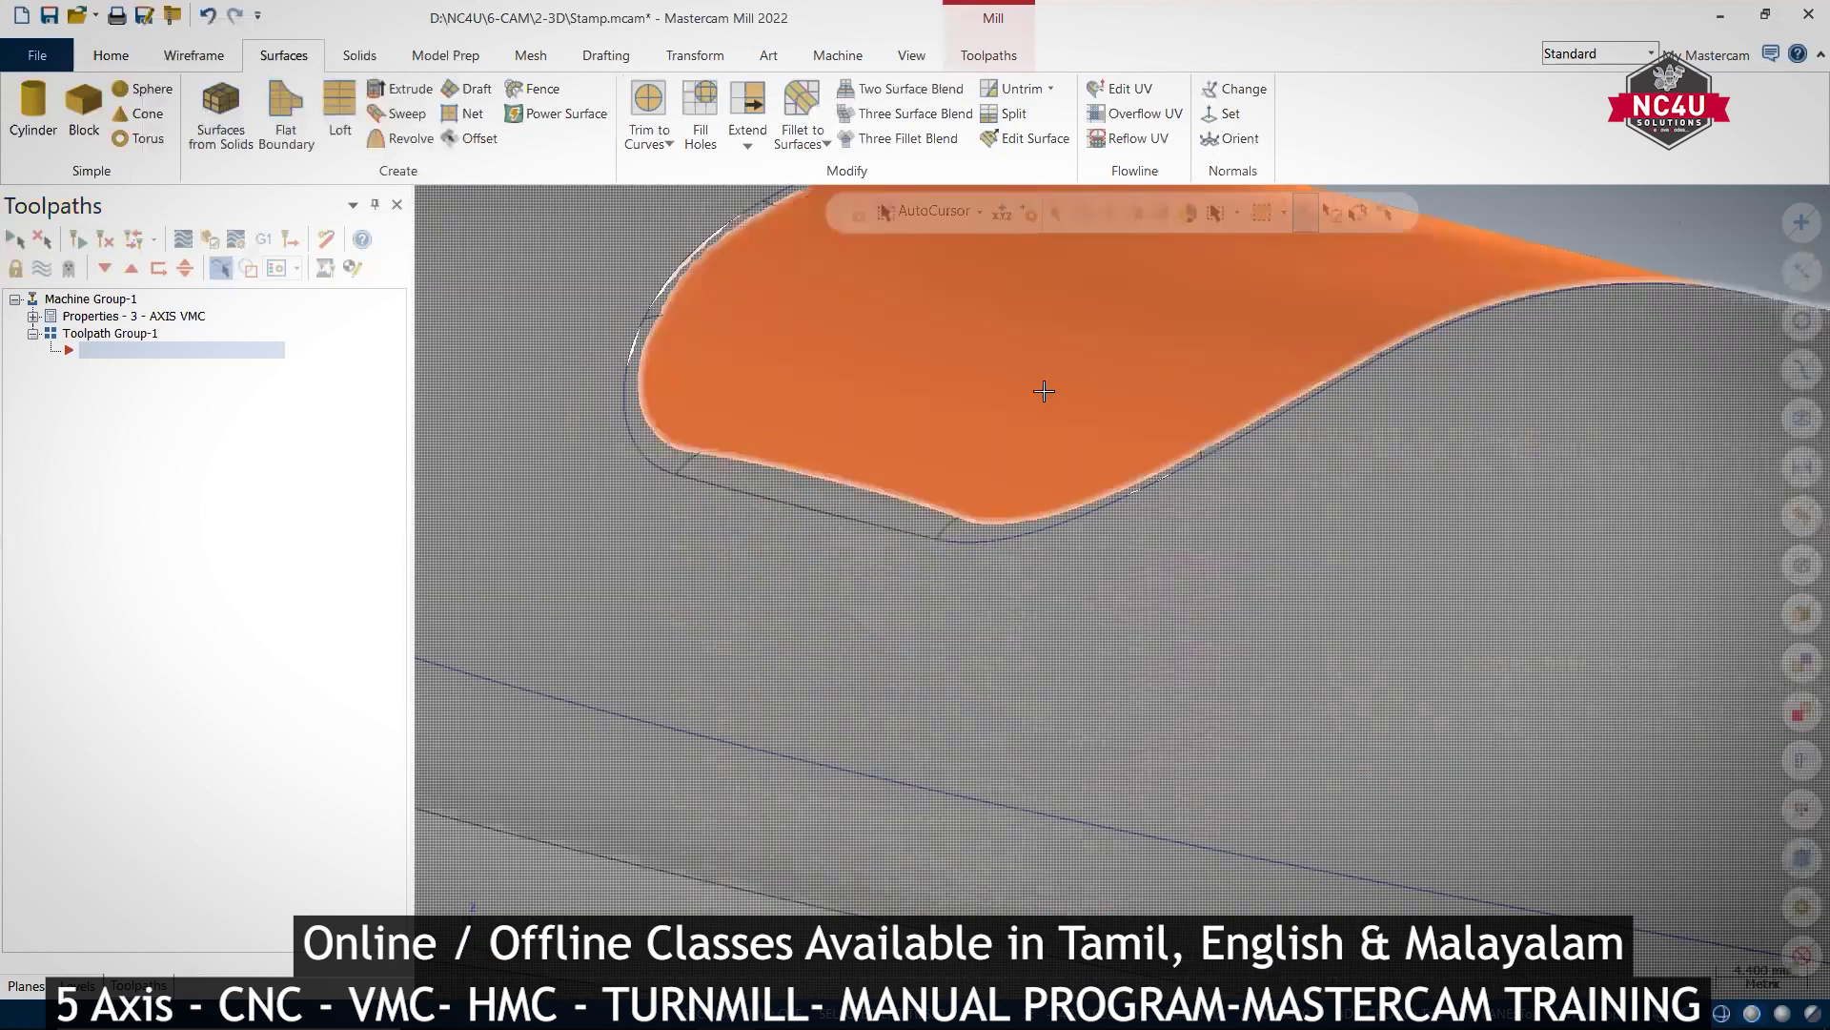
scroll(1000, 391, "down", 5)
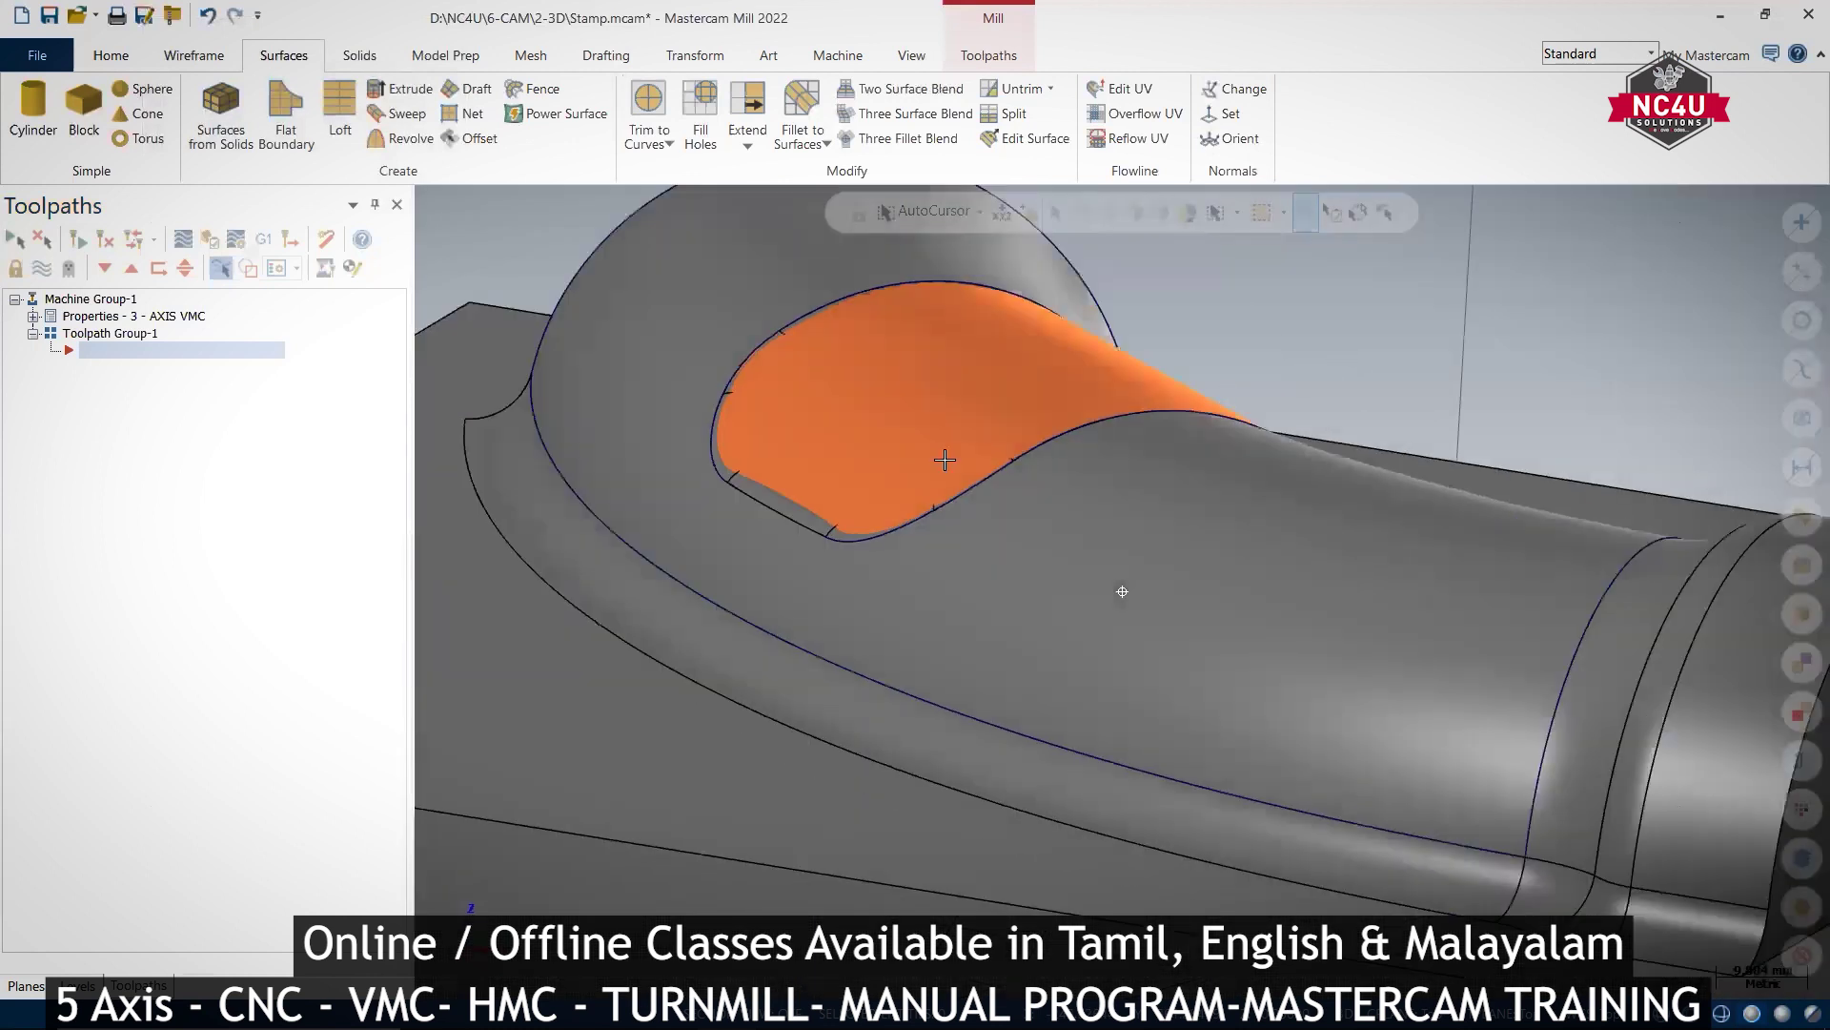
scroll(694, 456, "up", 1)
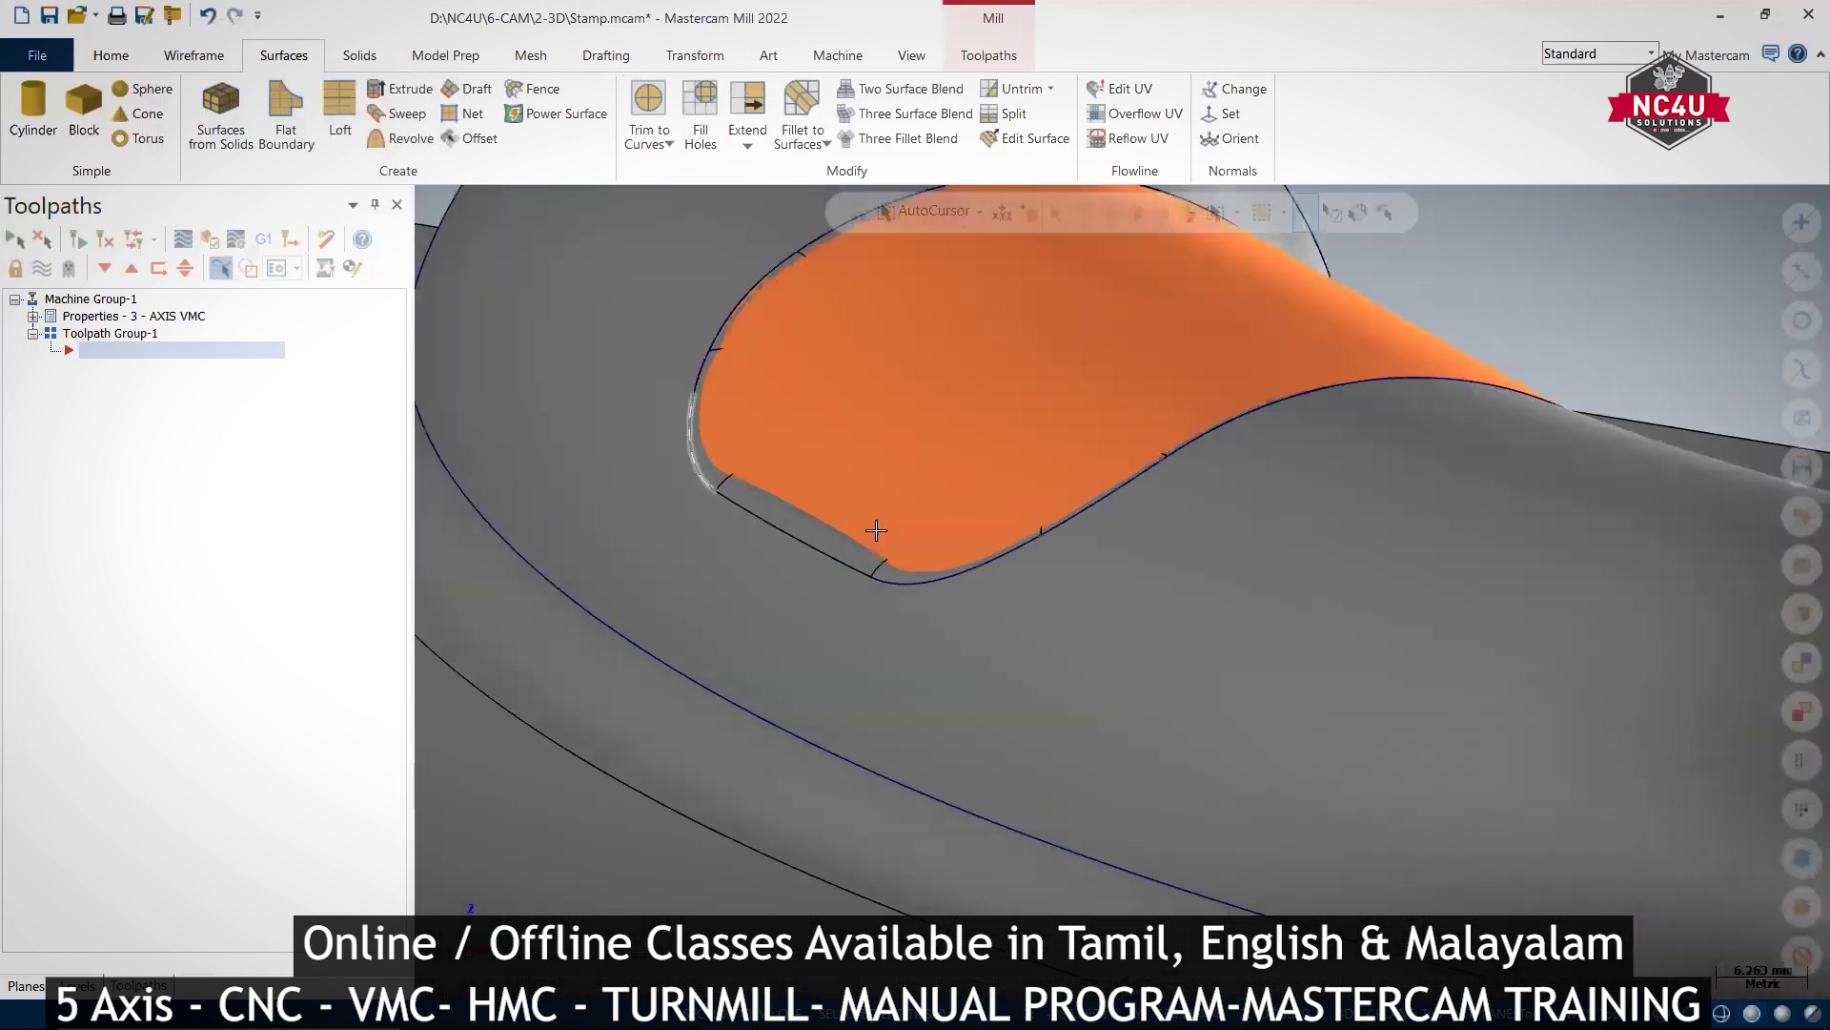
scroll(916, 551, "up", 1)
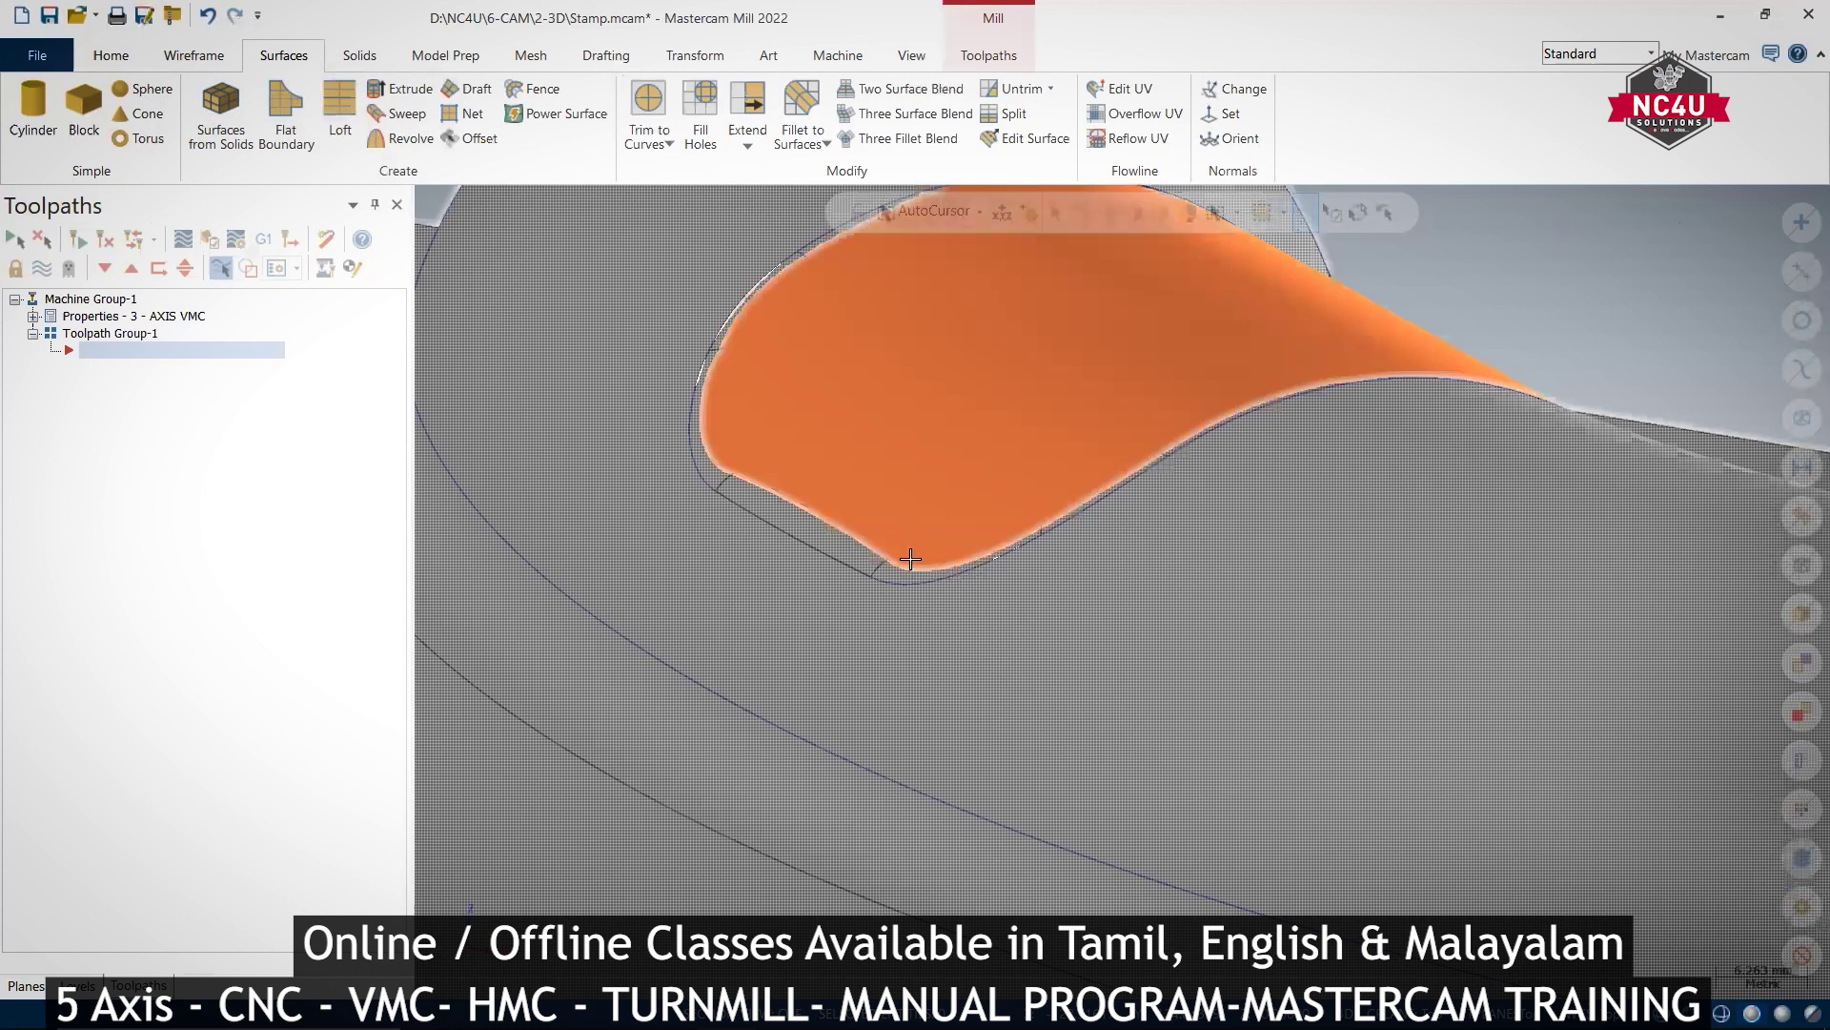
scroll(997, 439, "down", 2)
left_click(997, 439)
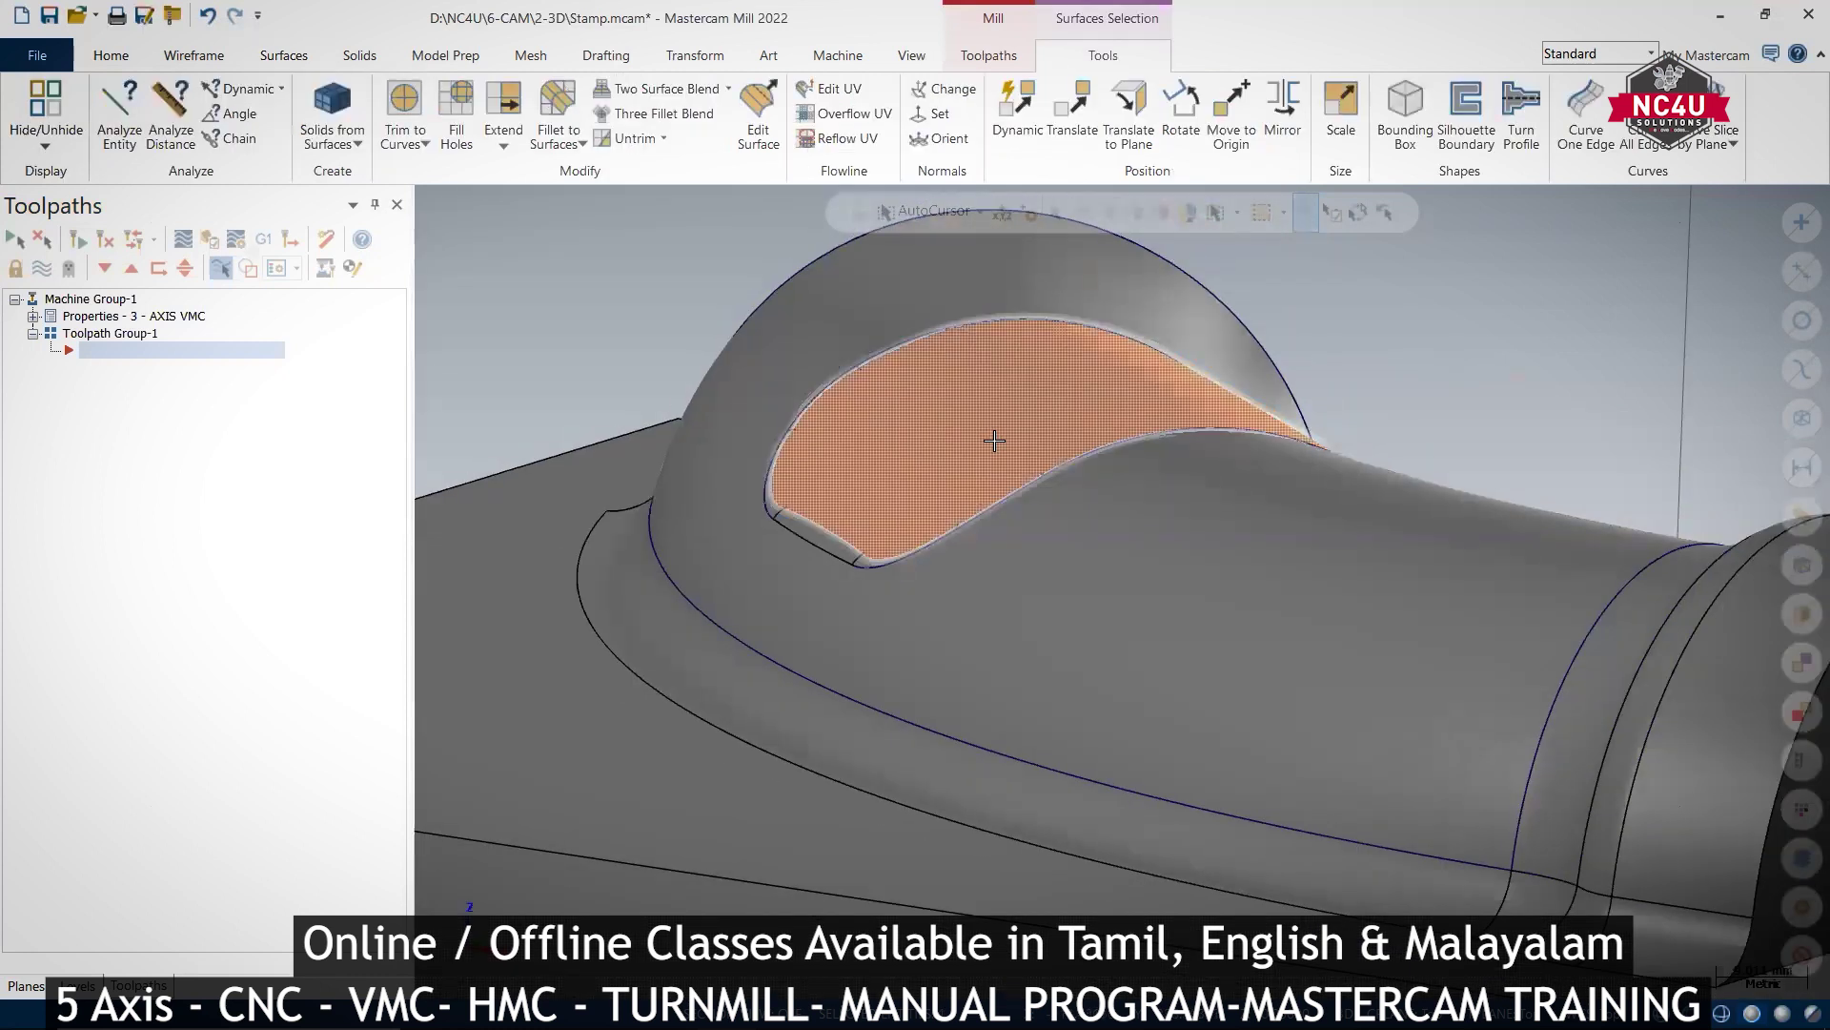
key("Delete")
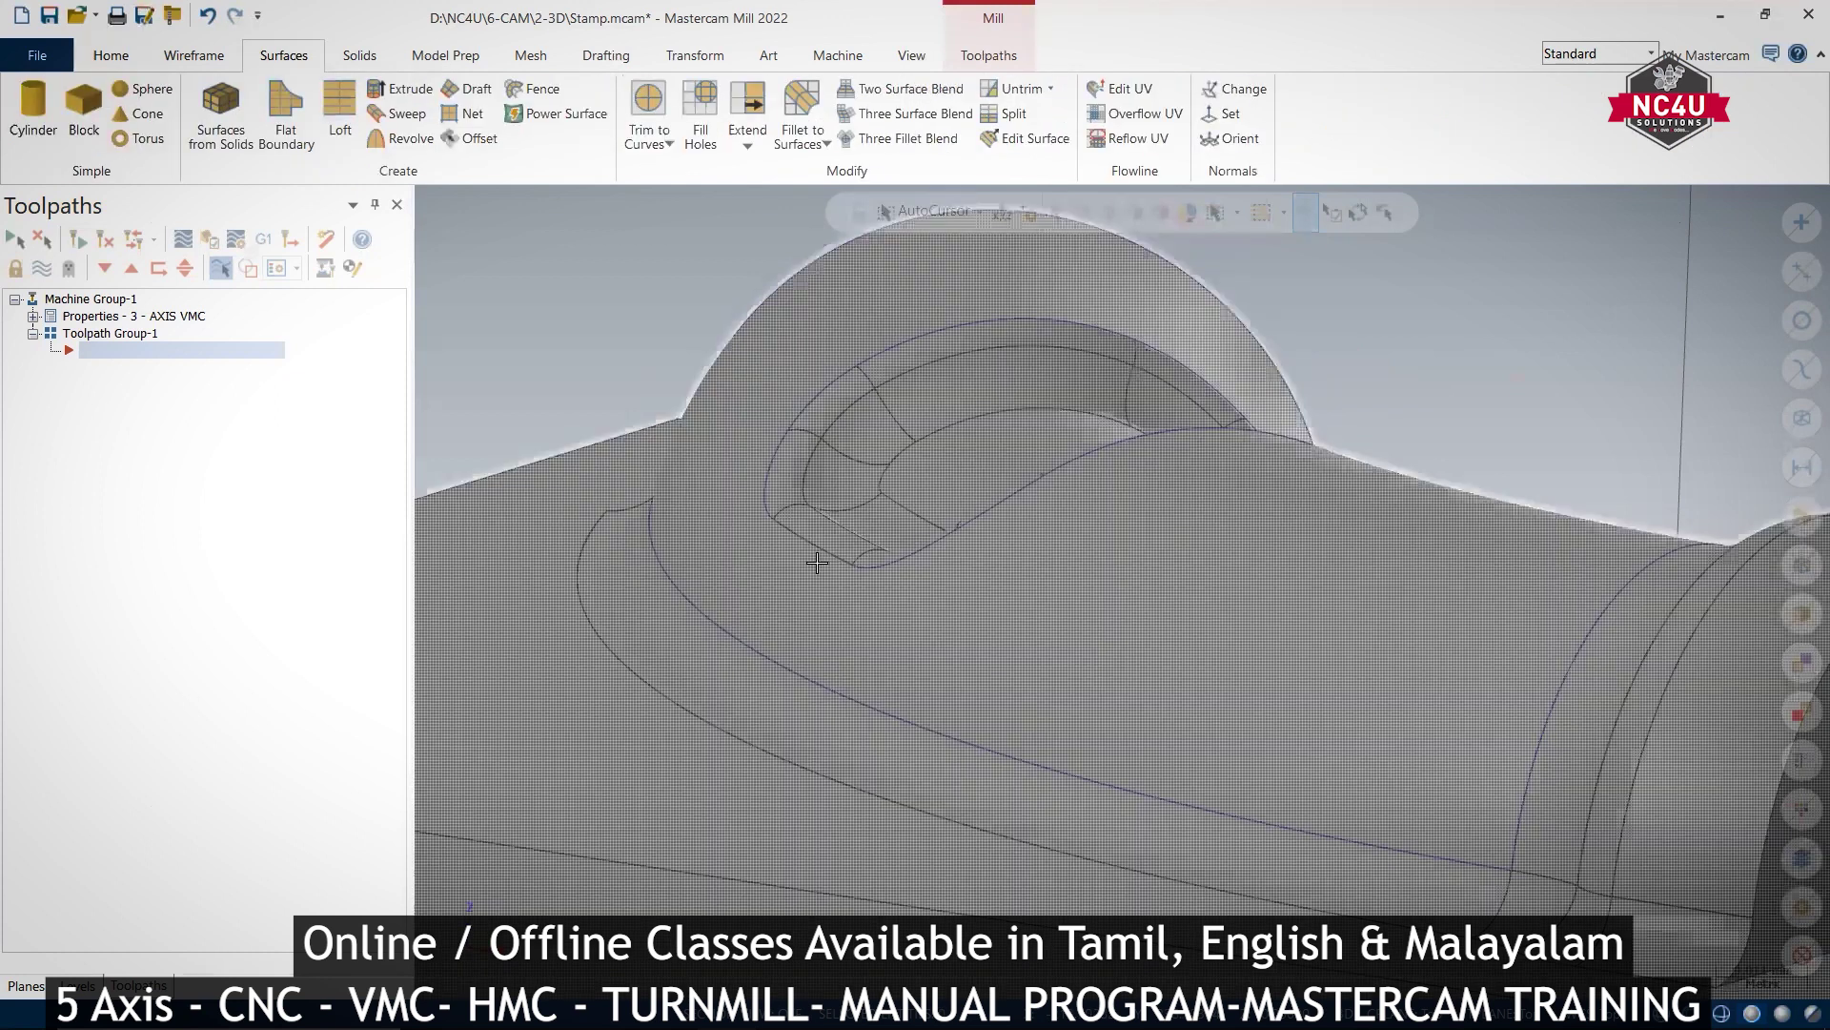
left_click(210, 17)
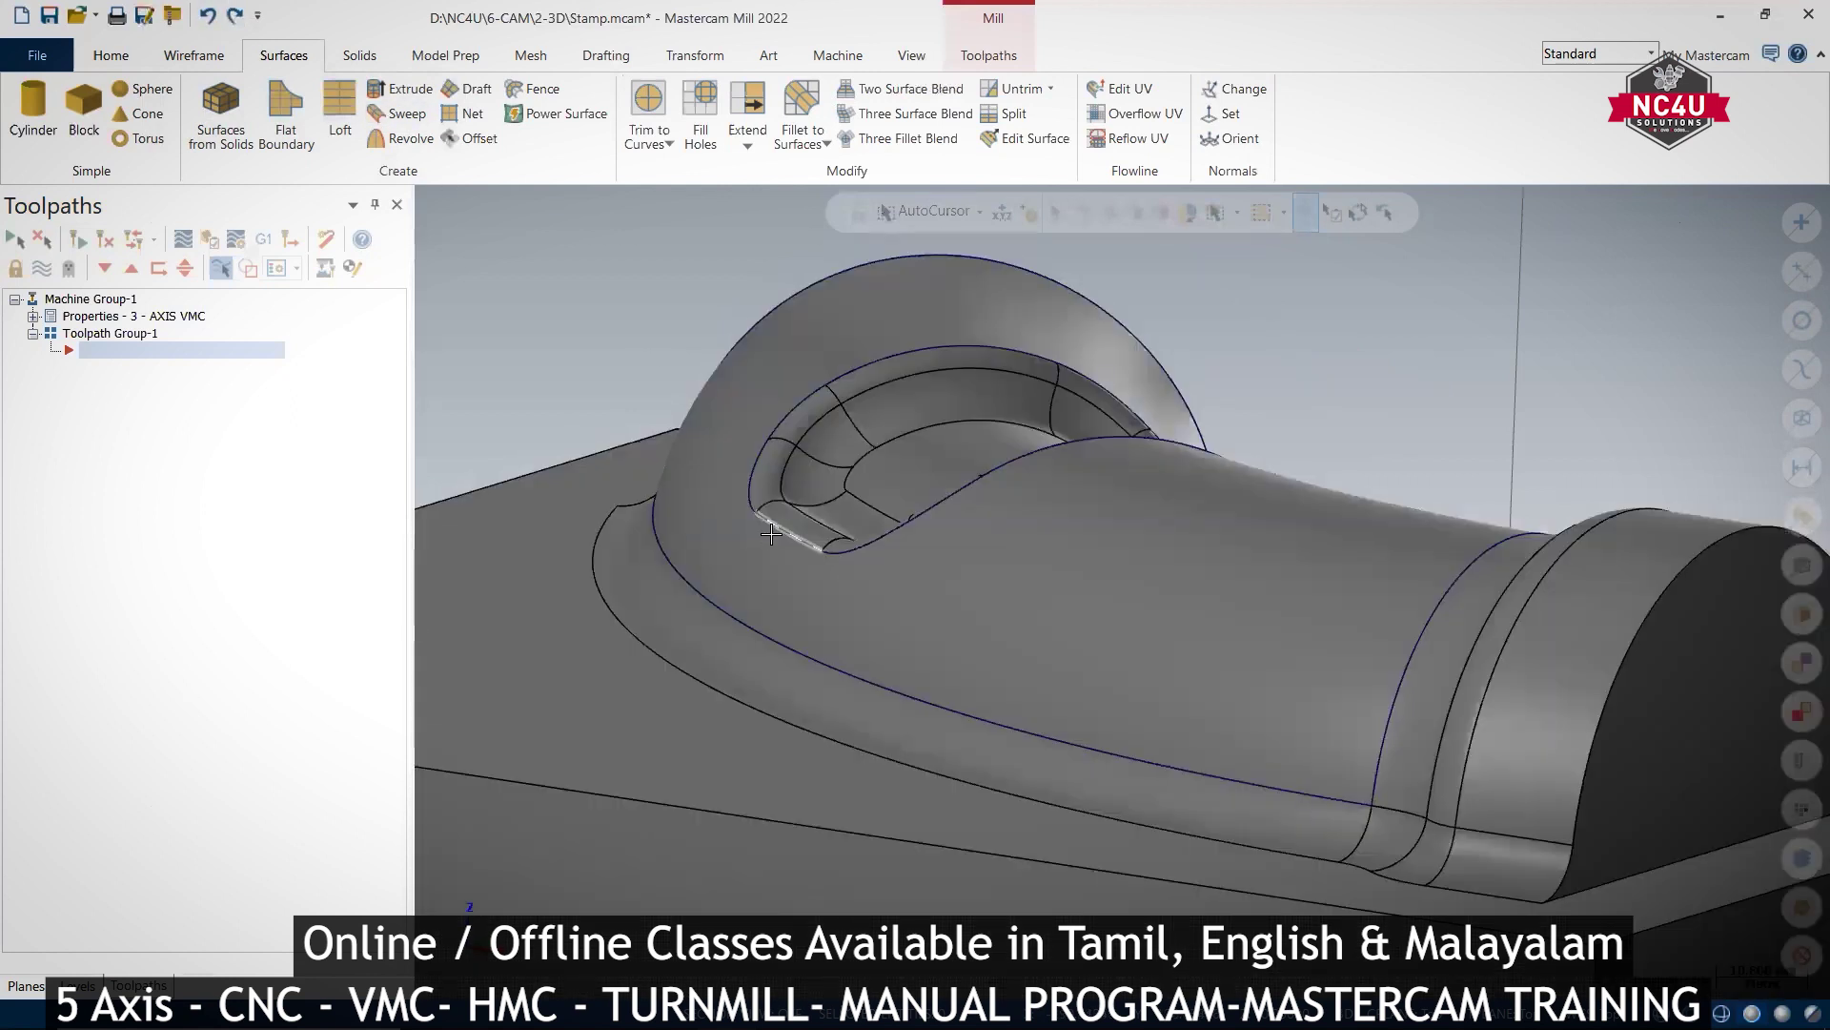
Create a Power Surface over the pocket opening from the full closed chain of its rim curves.
left_click(764, 523)
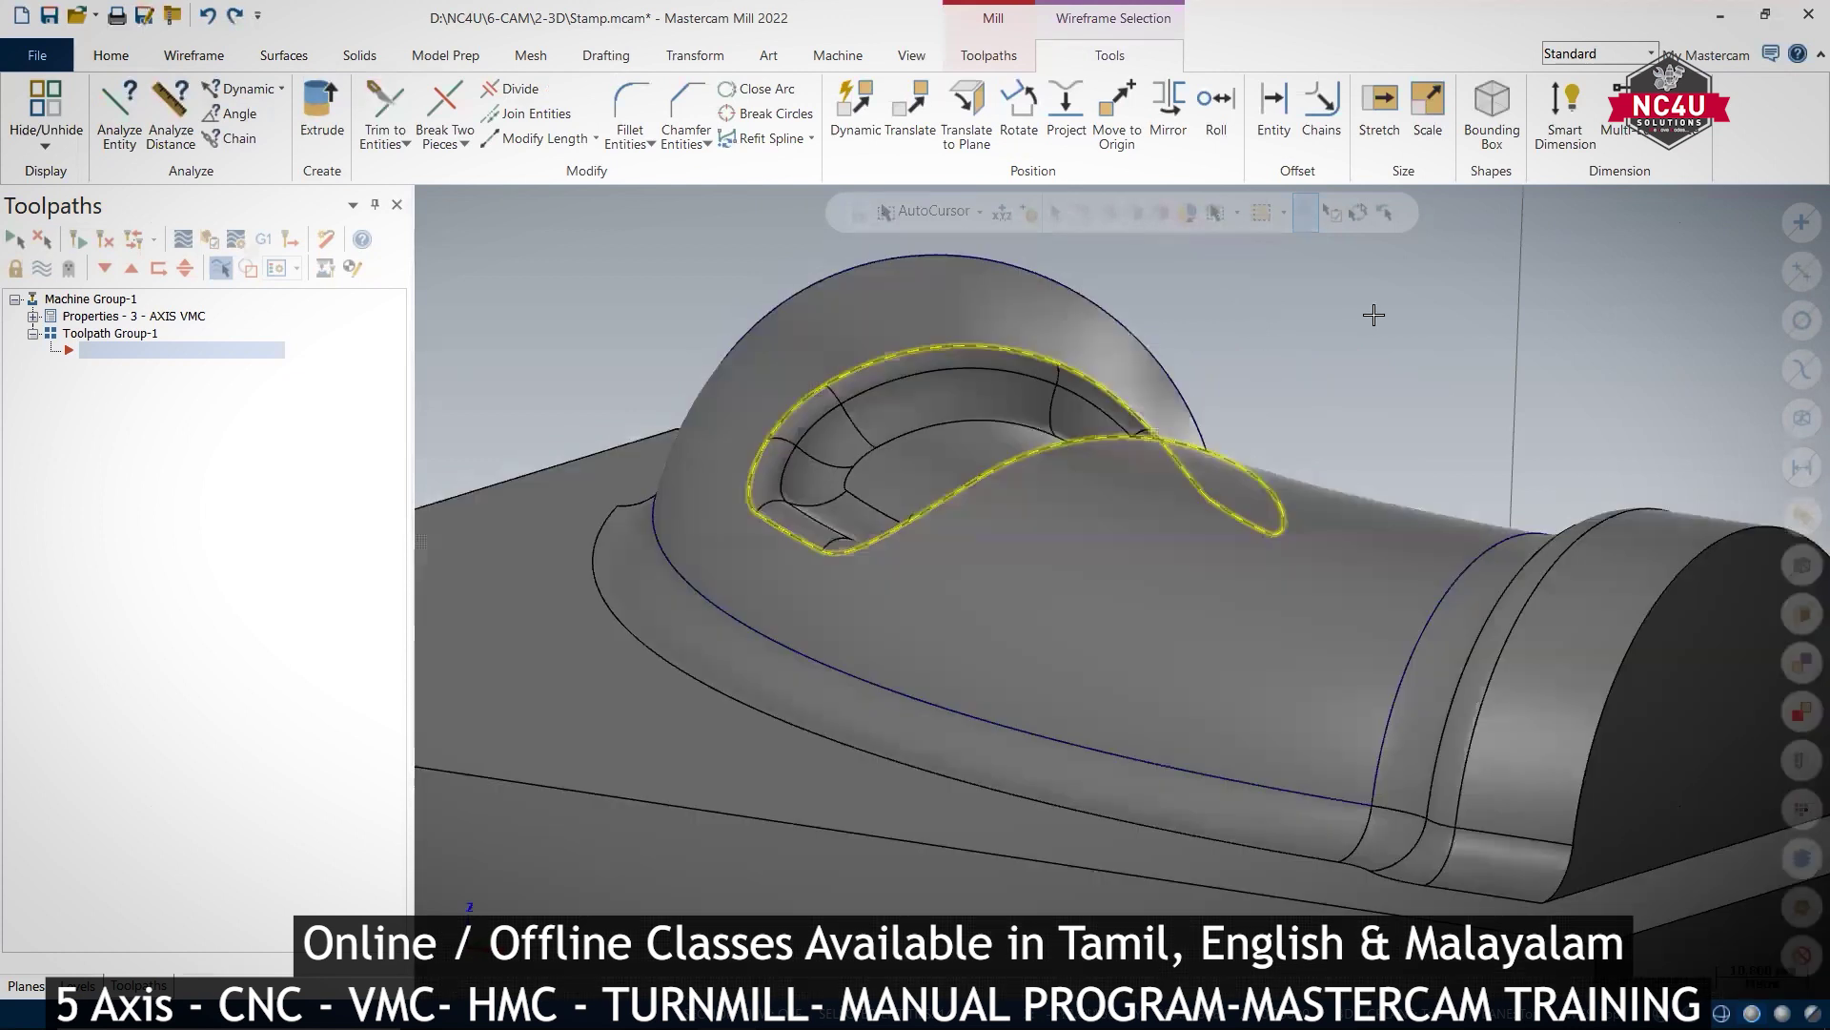
right_click(1366, 316)
left_click(1478, 531)
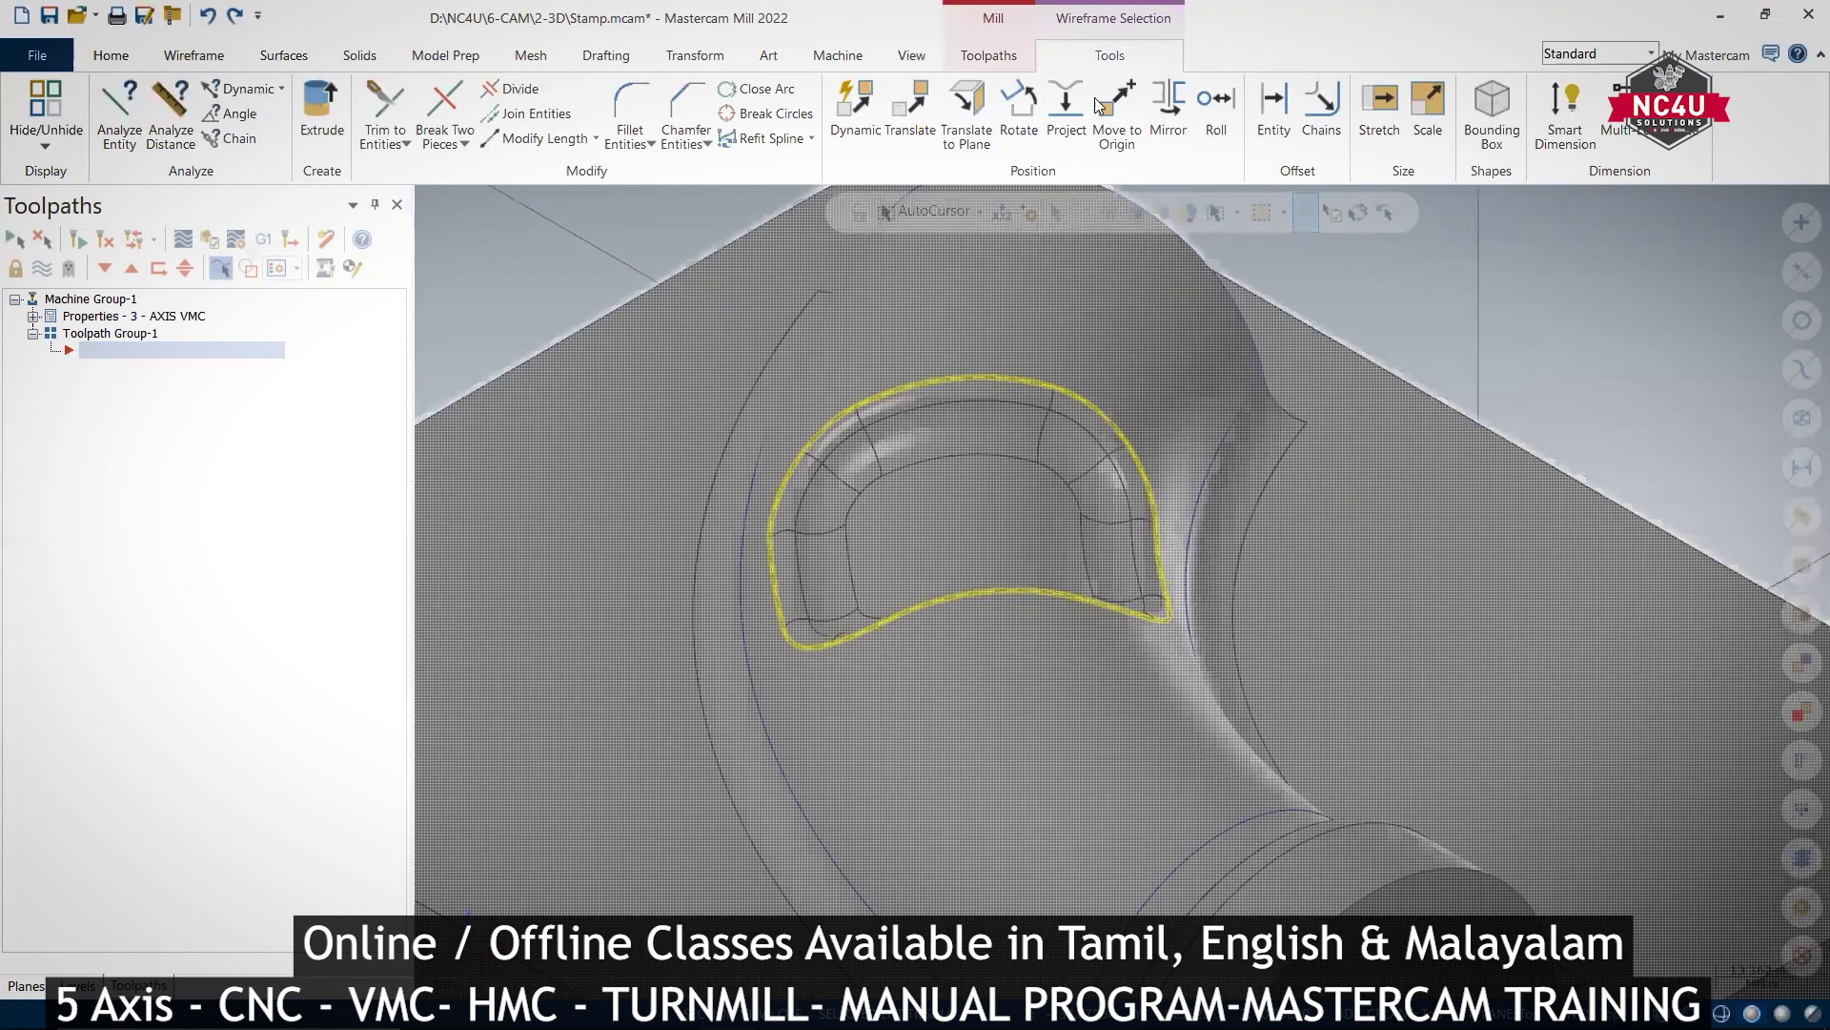
left_click(303, 57)
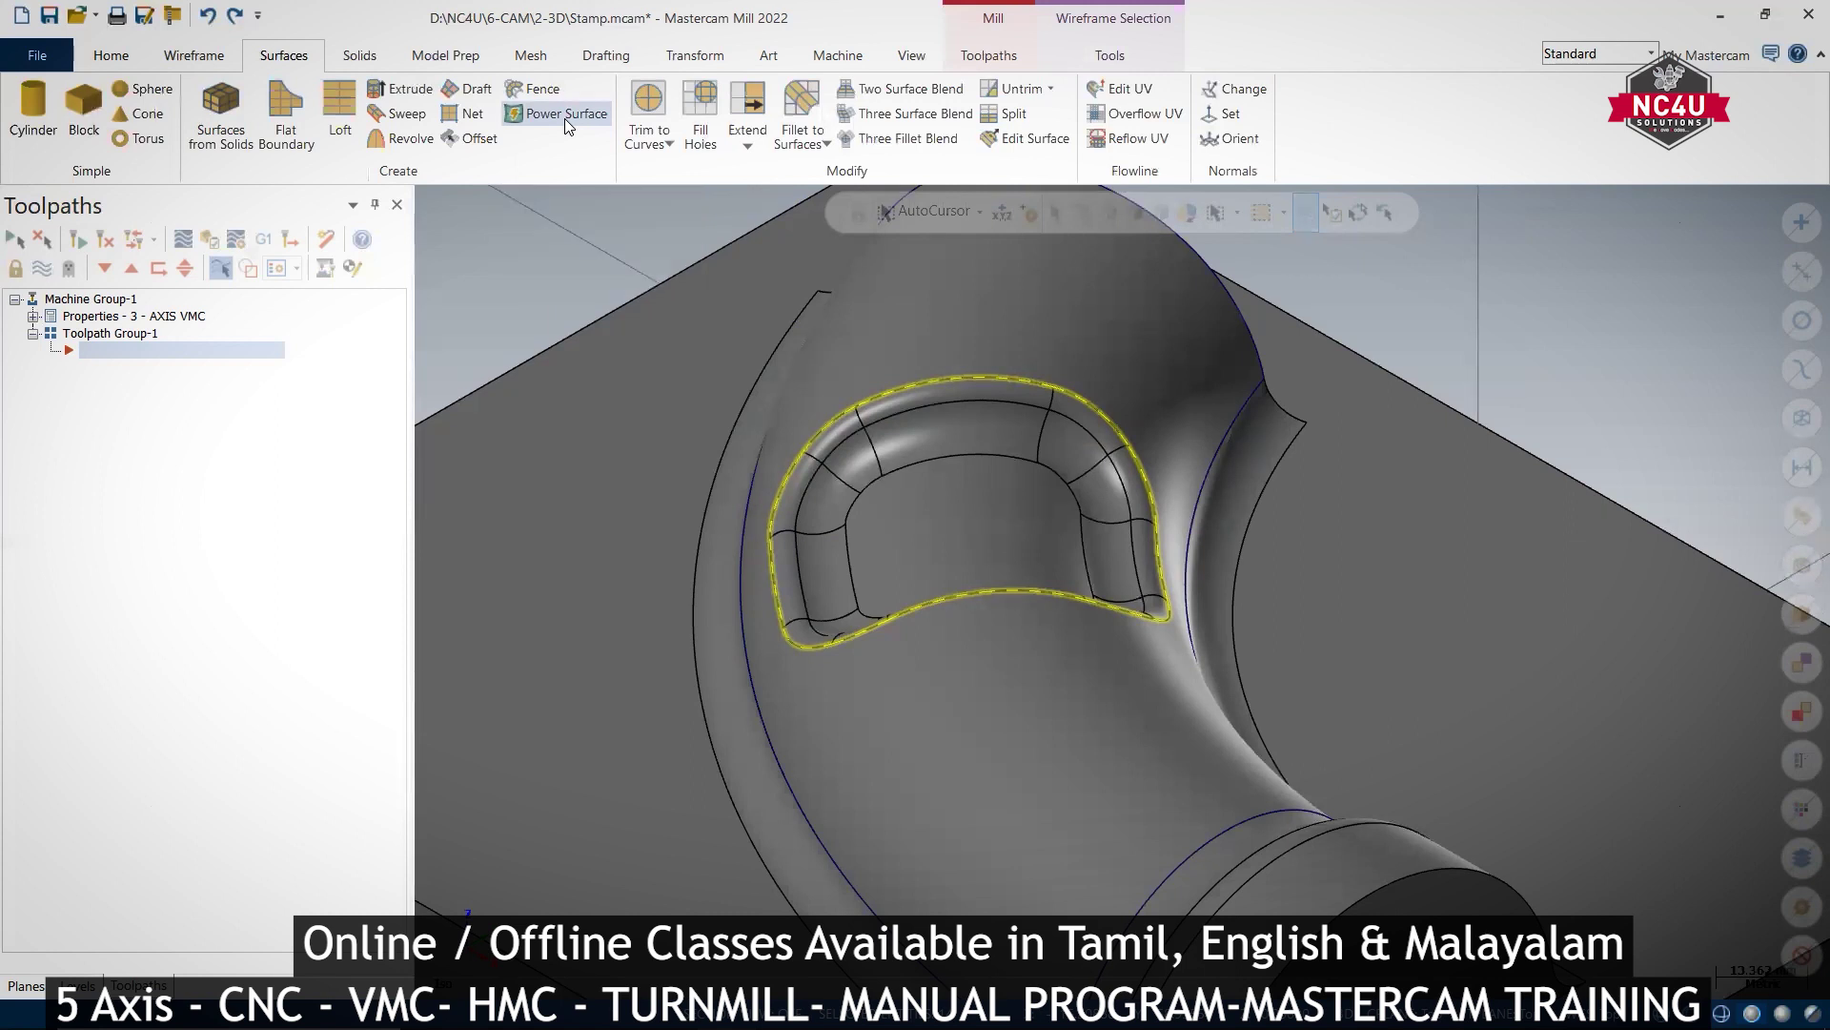
left_click(564, 119)
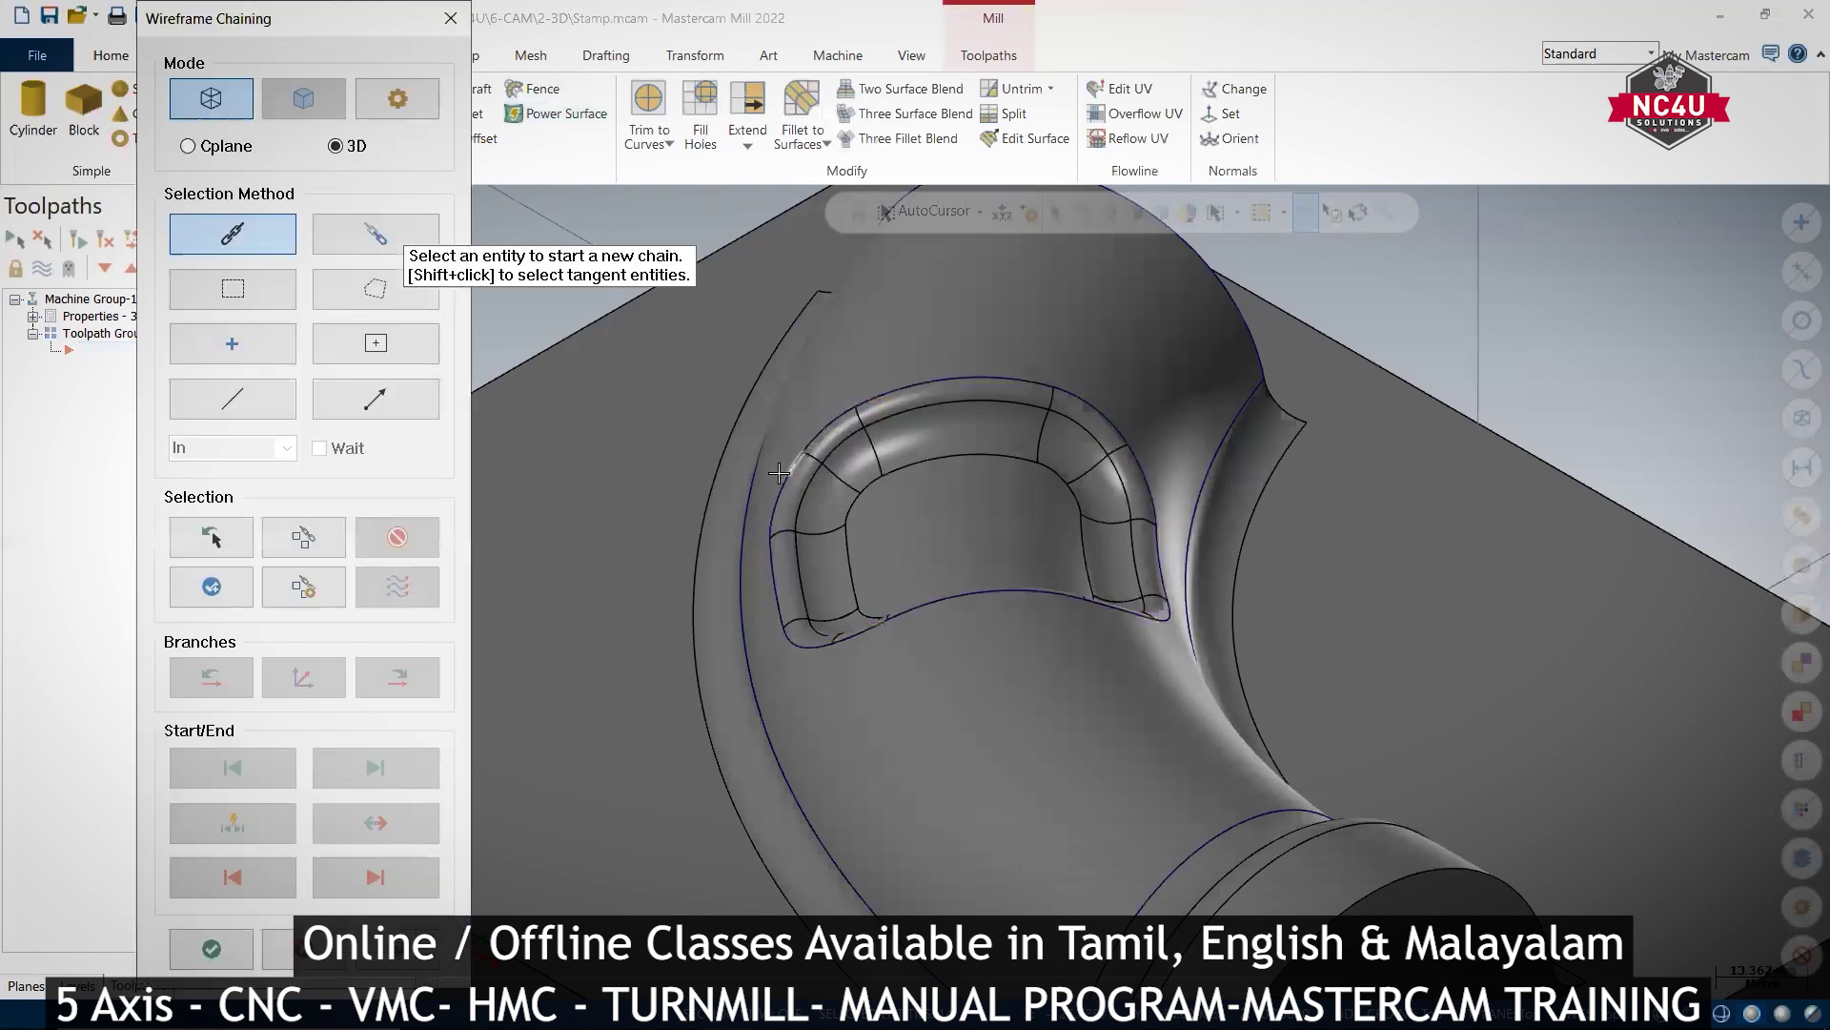
left_click(910, 379)
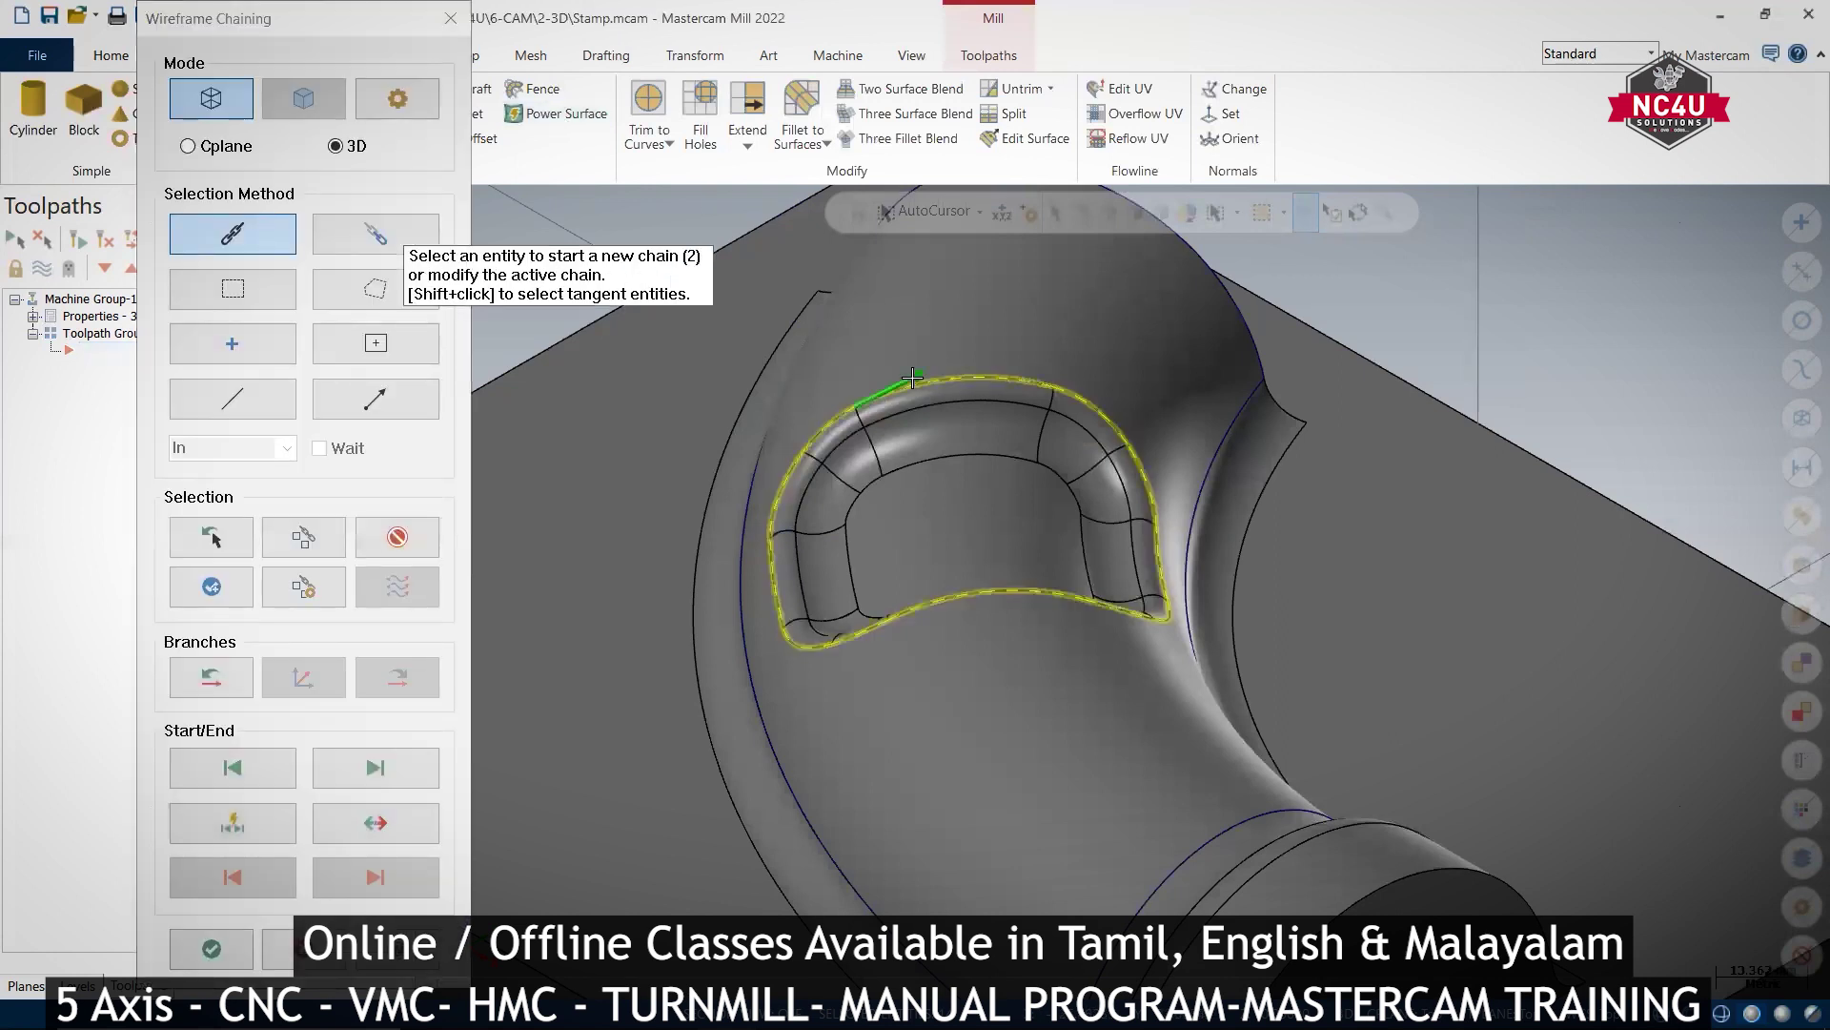
scroll(858, 399, "up", 2)
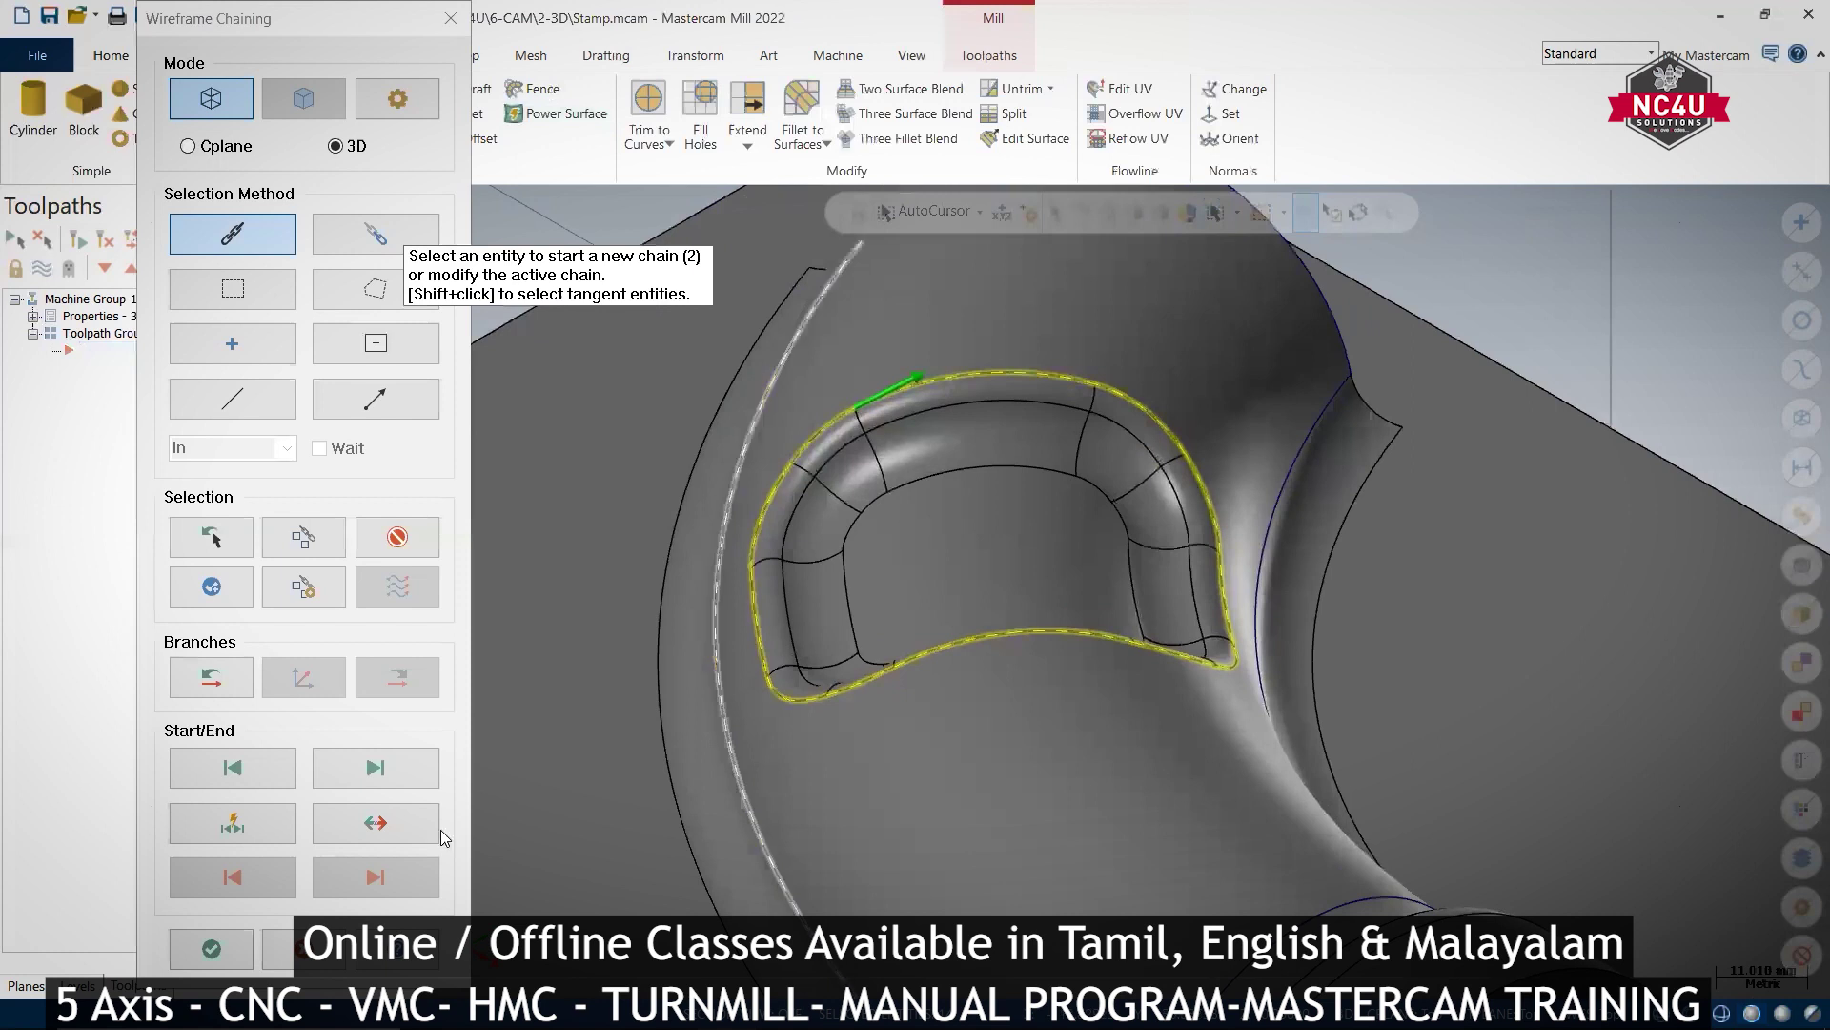
left_click(225, 946)
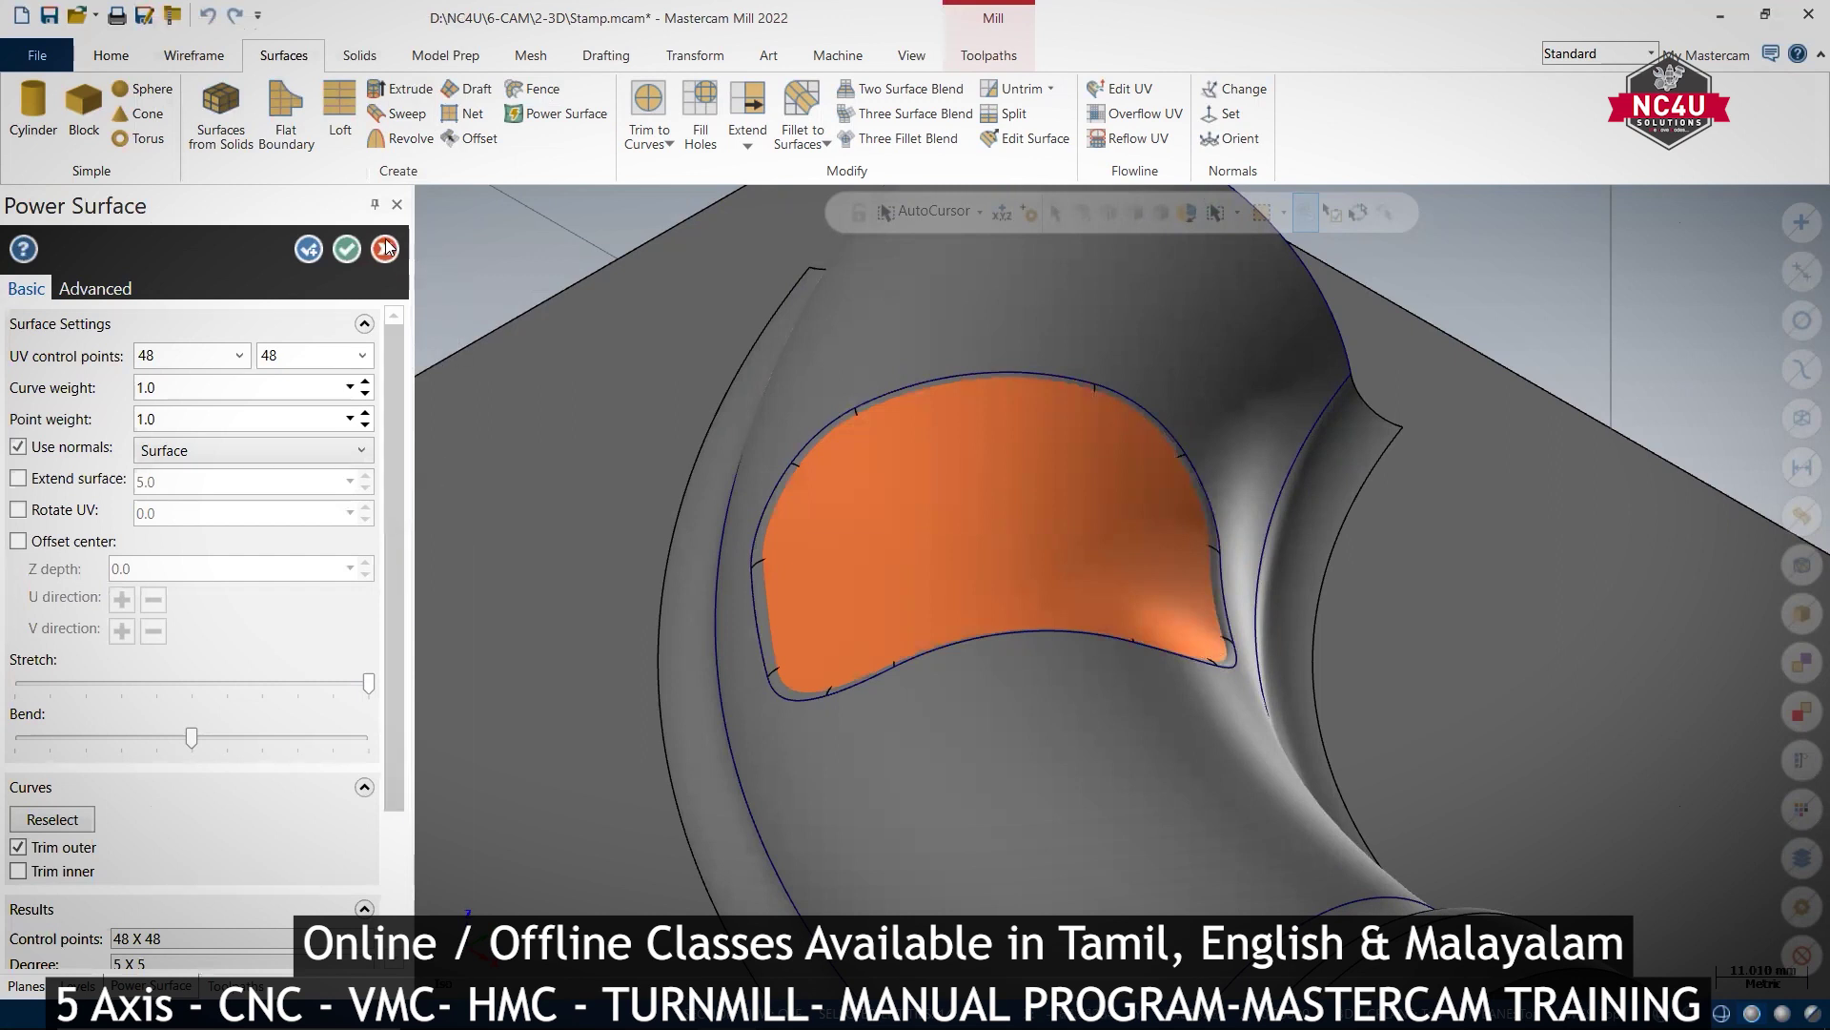
left_click(335, 248)
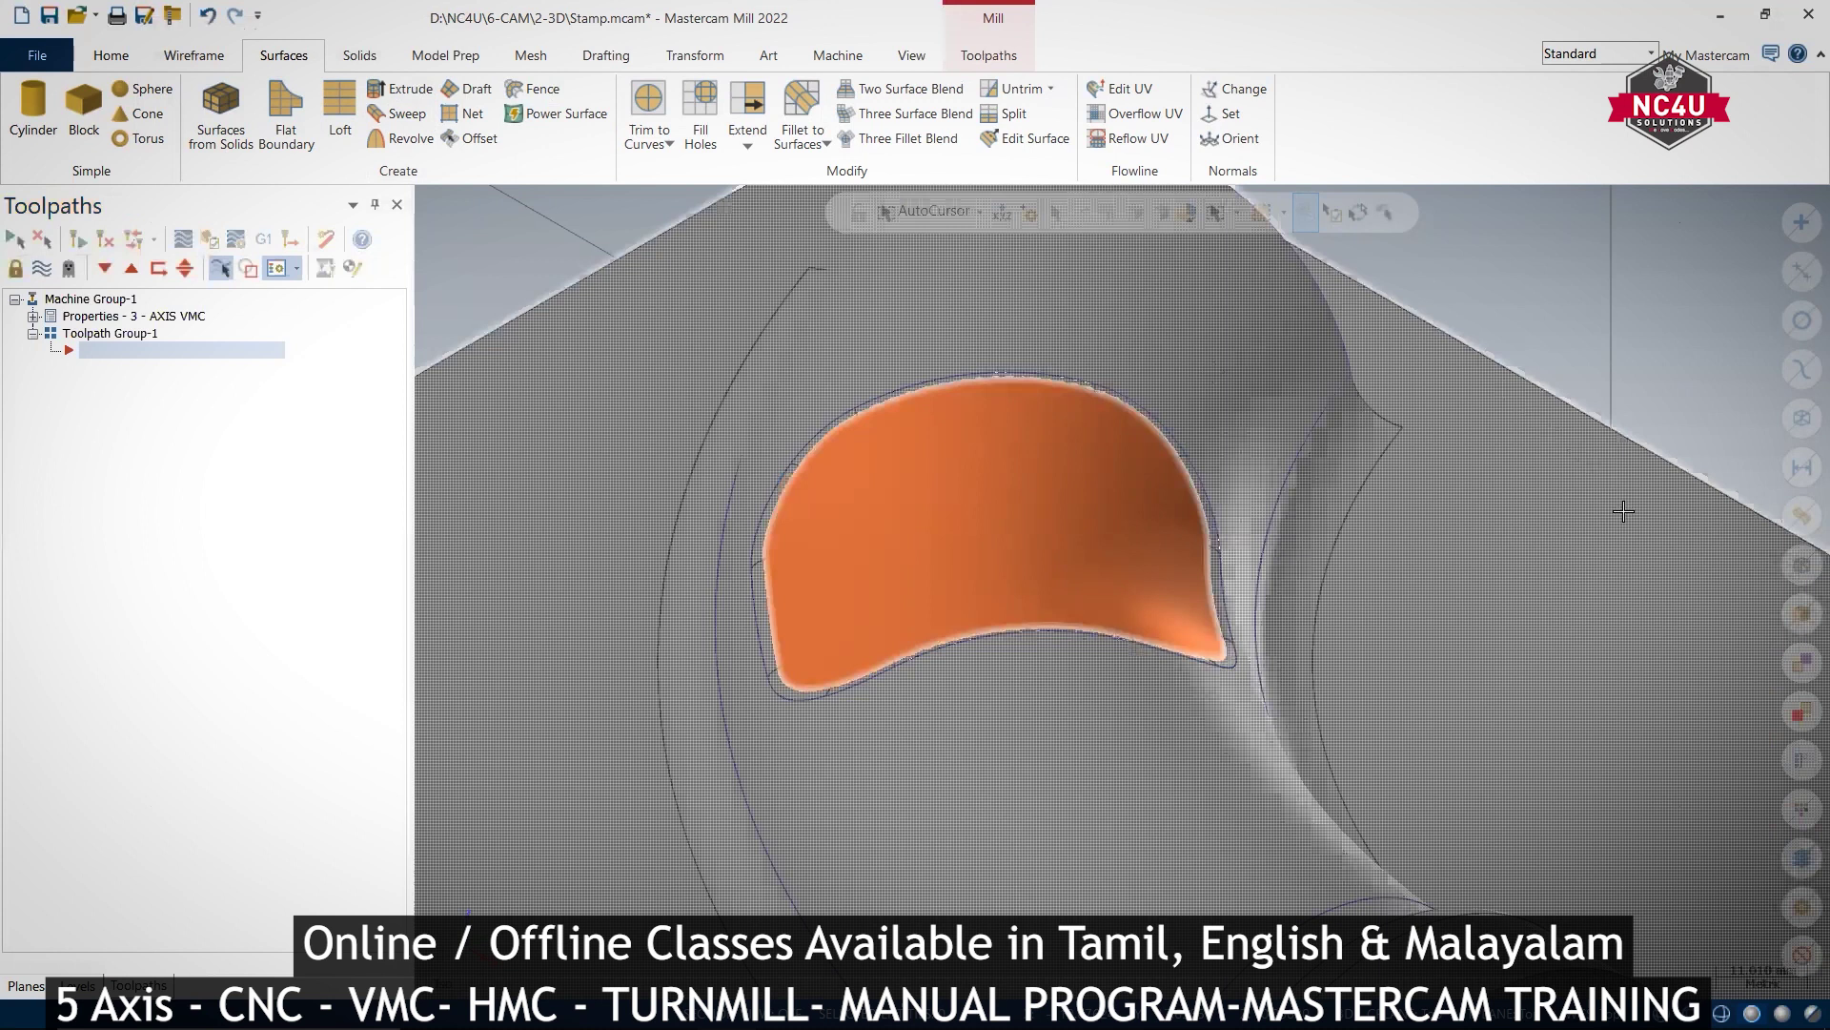
Examine the surface over the pocket from an oblique angle, the top view and the isometric view.
mouse_move(1624, 512)
middle_mouse_down()
mouse_move(1607, 603)
mouse_move(1527, 484)
mouse_move(1230, 425)
mouse_move(1081, 472)
mouse_move(1281, 308)
middle_mouse_up()
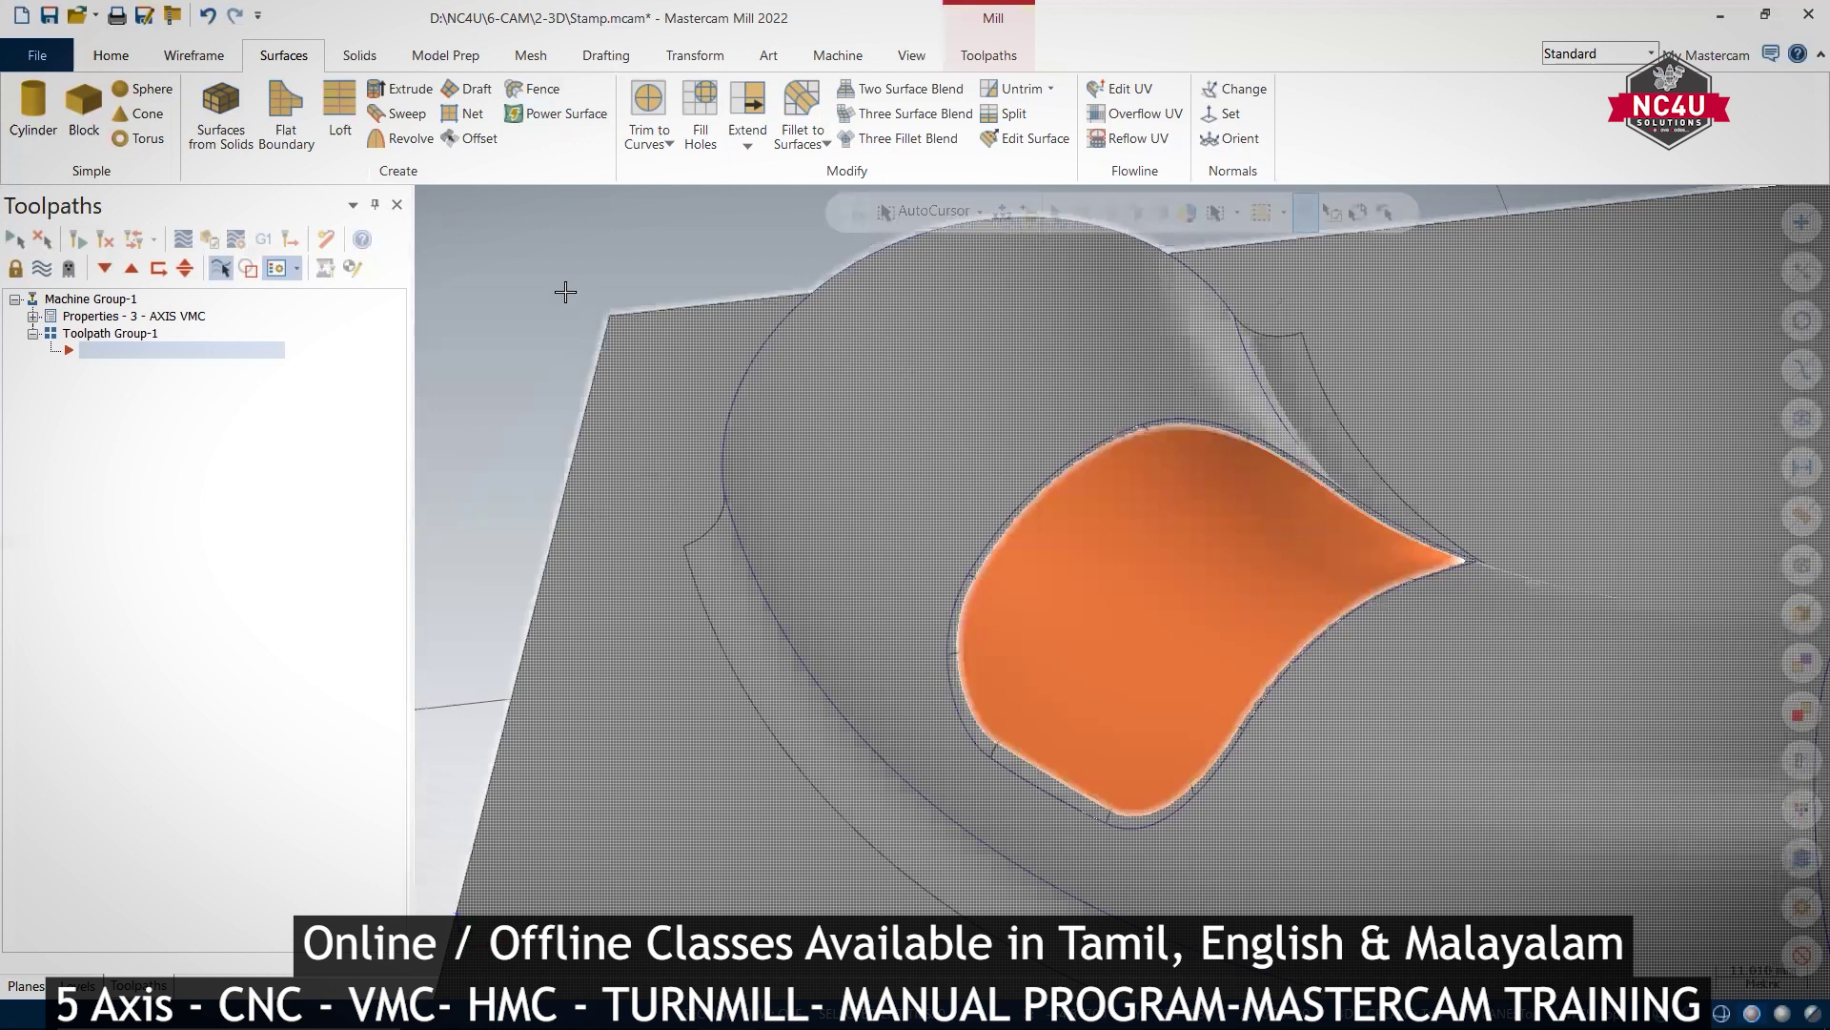
scroll(633, 418, "down", 2)
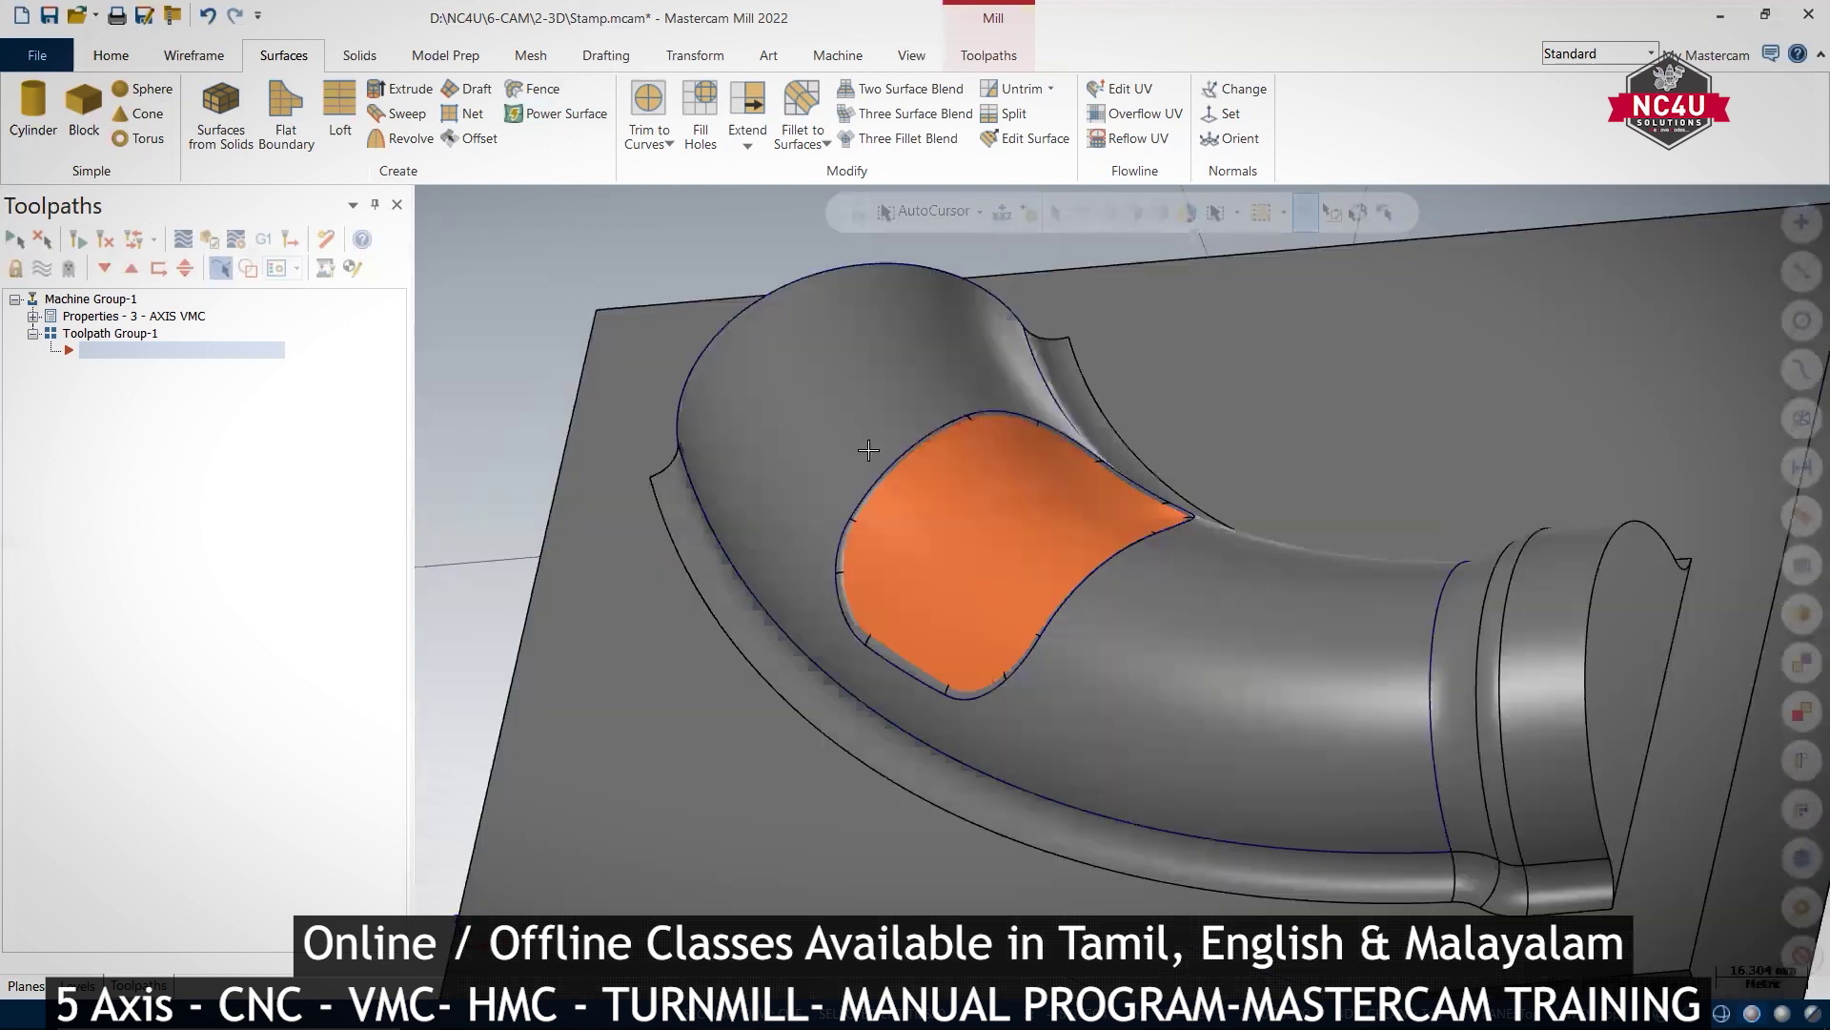
key("alt+1")
scroll(853, 298, "down", 3)
scroll(853, 298, "down", 6)
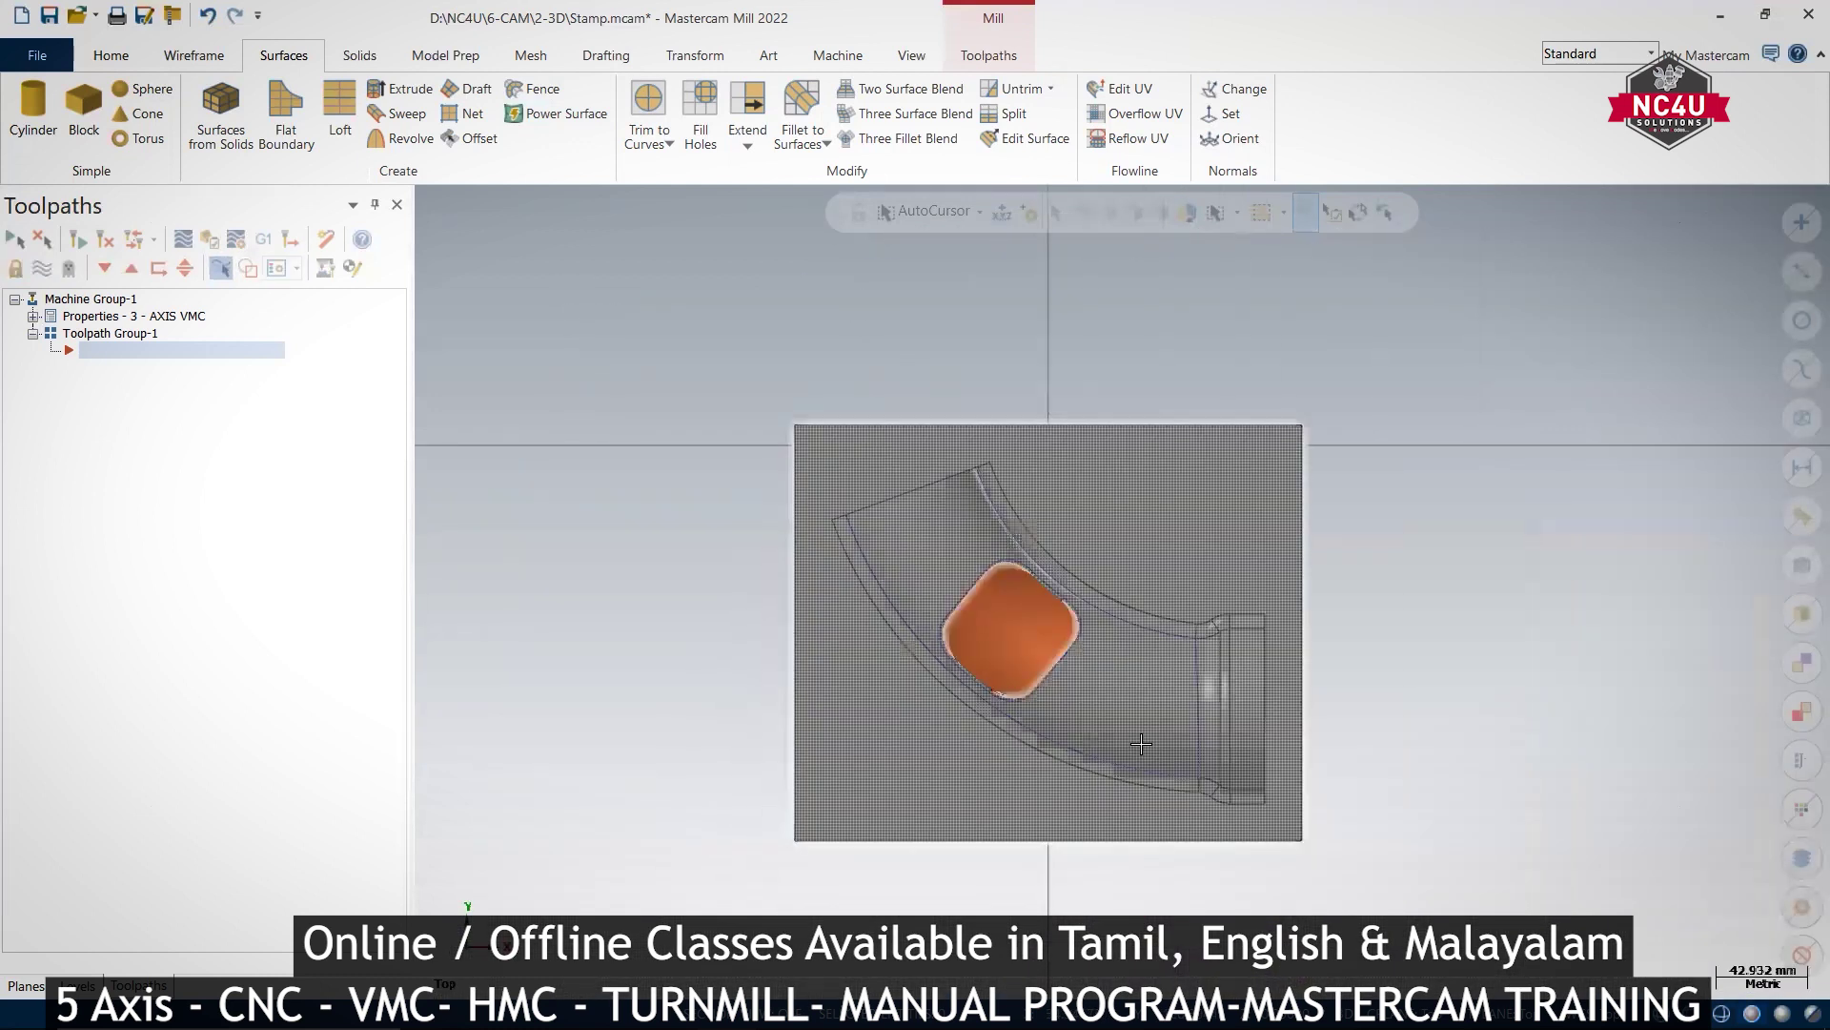
scroll(1144, 744, "up", 3)
right_click(1451, 562)
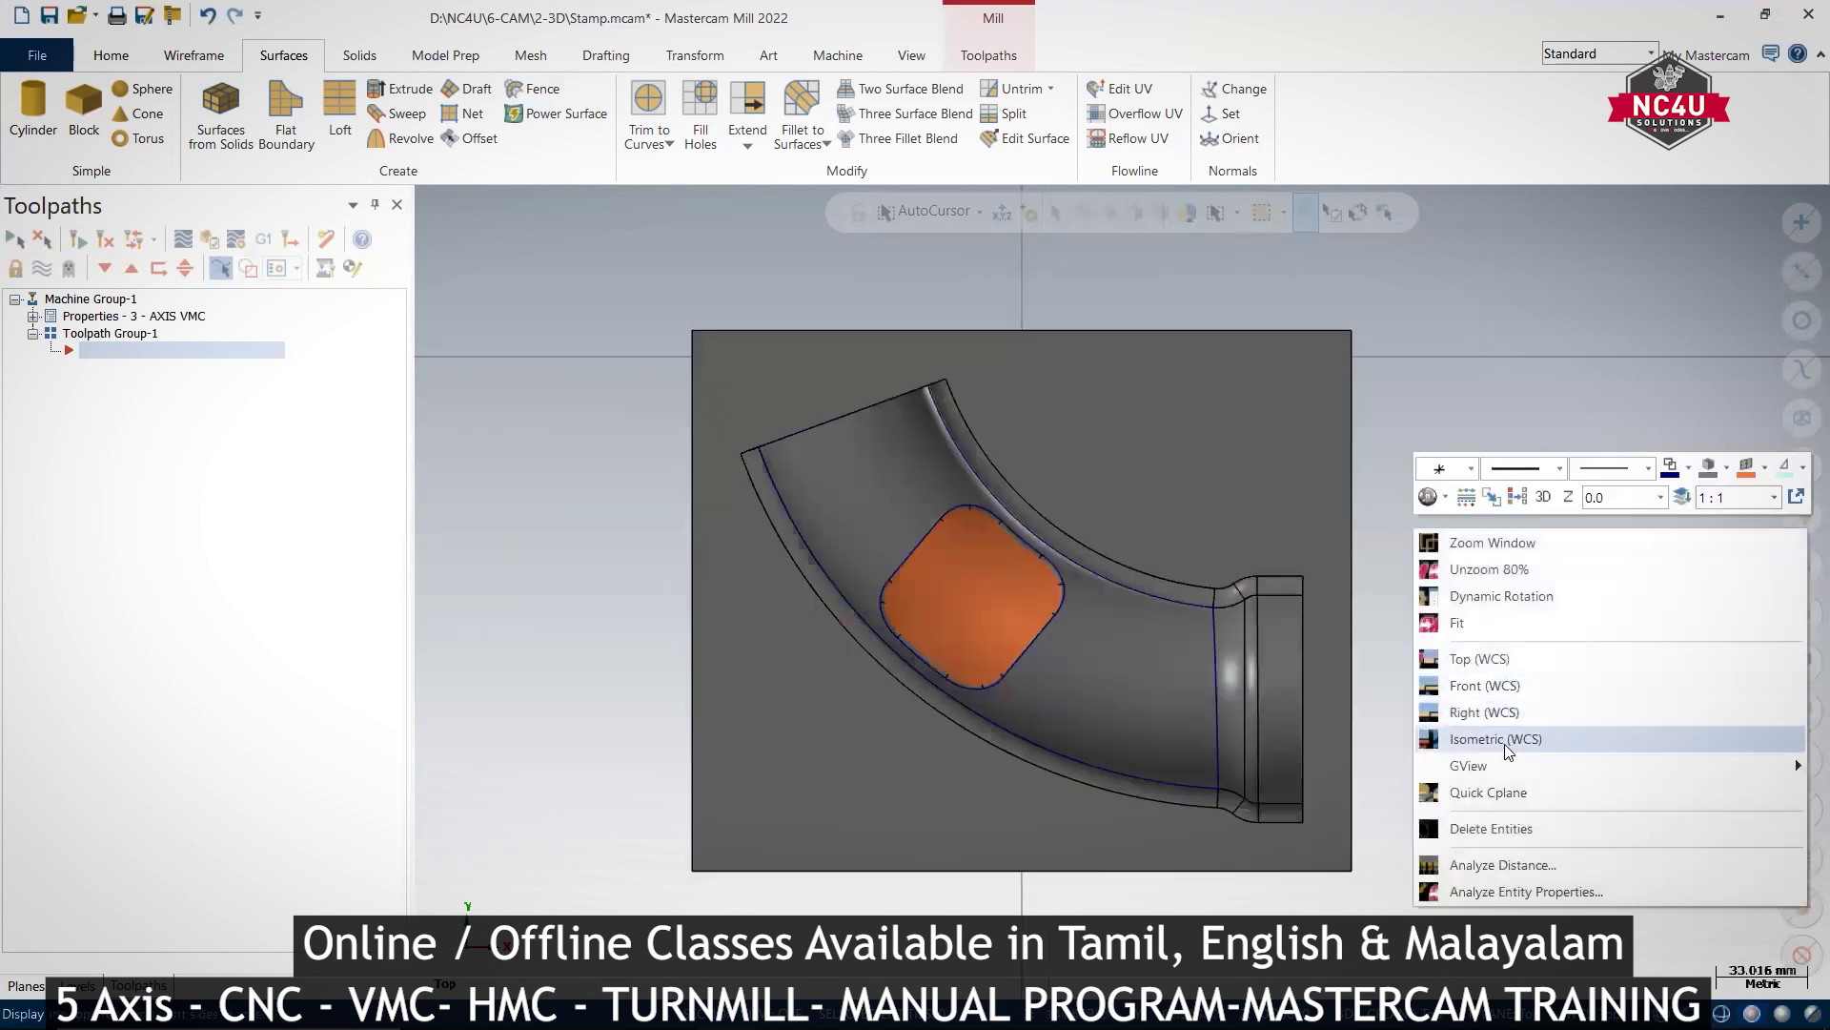
left_click(1511, 740)
scroll(677, 476, "down", 1)
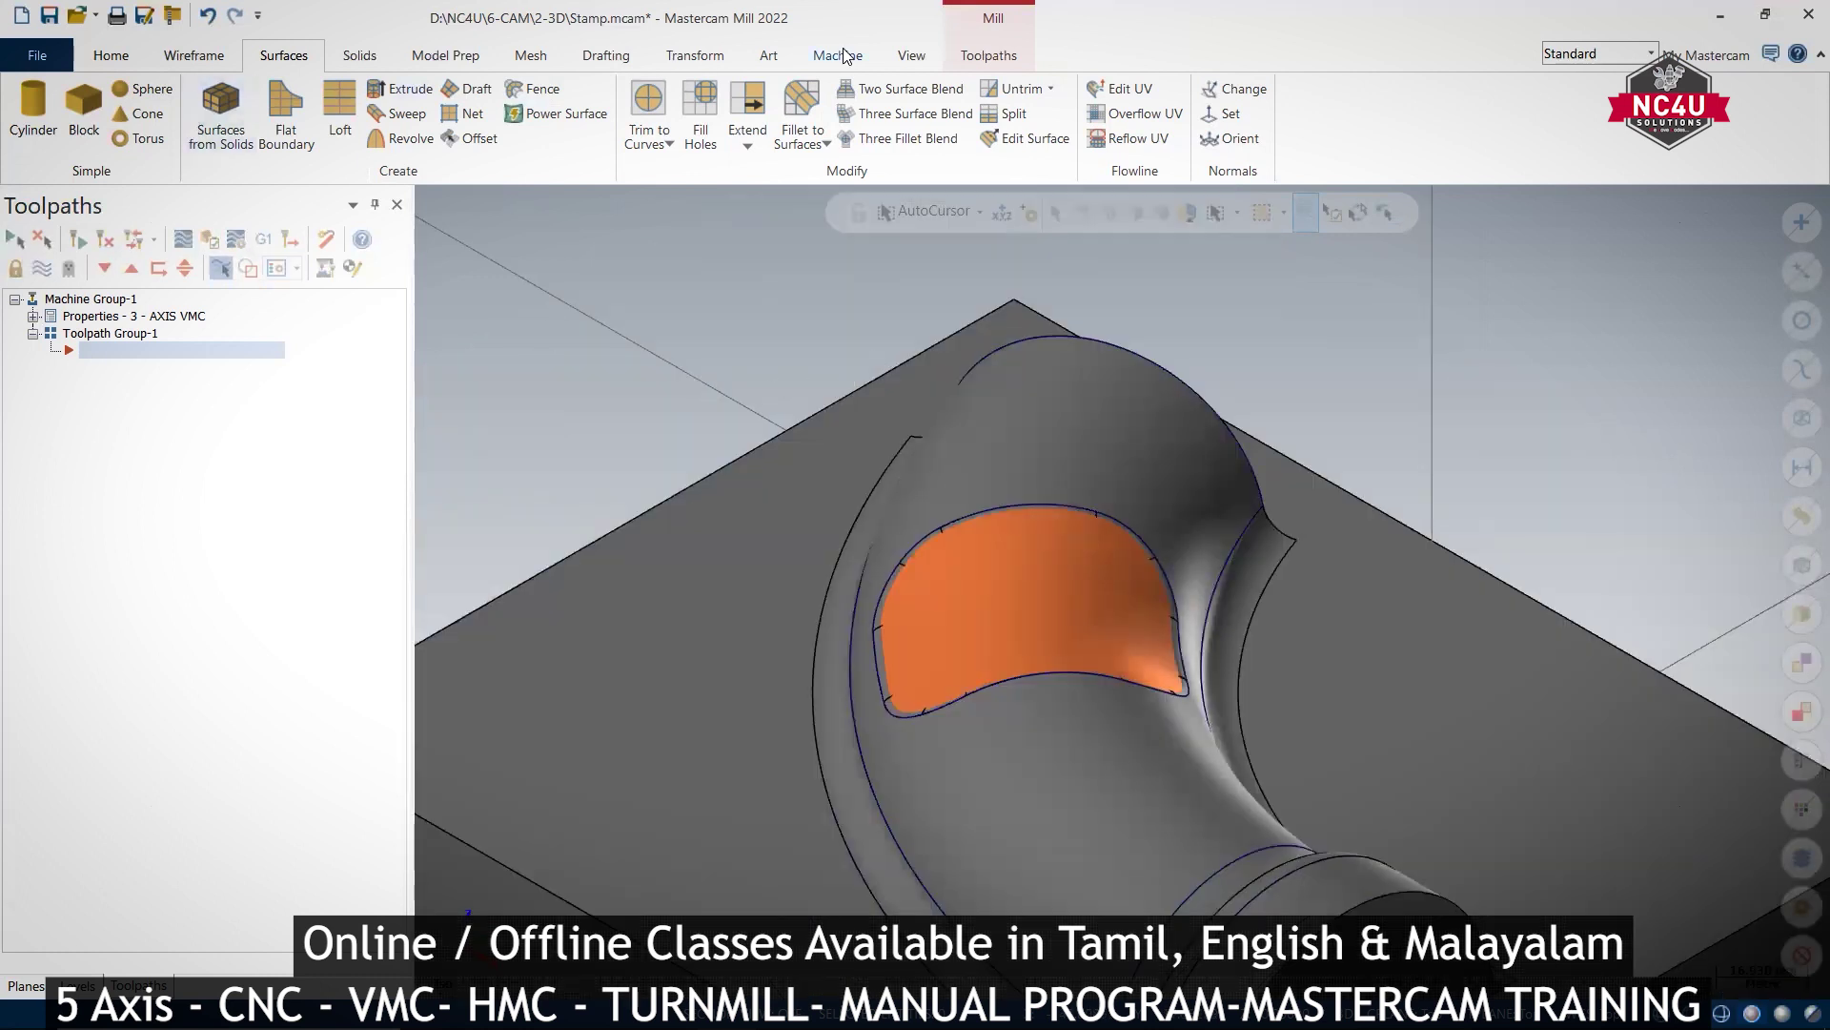
left_click(981, 63)
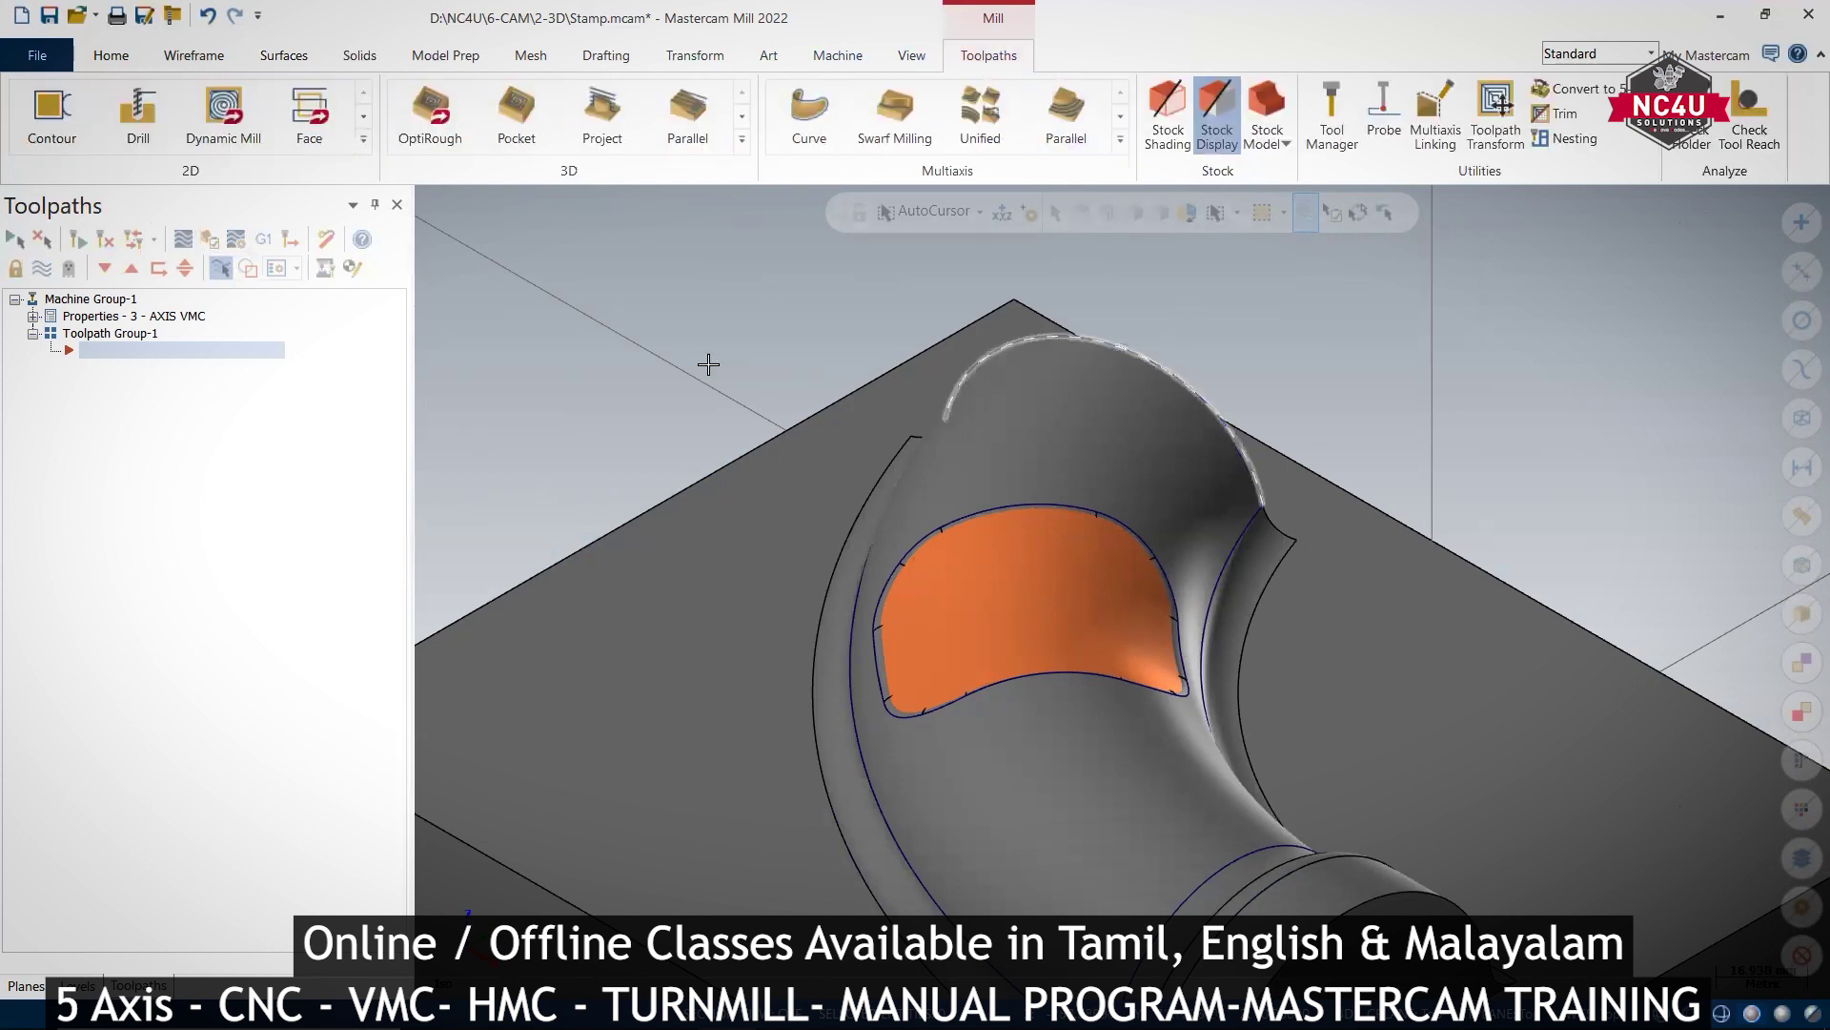
scroll(735, 392, "down", 2)
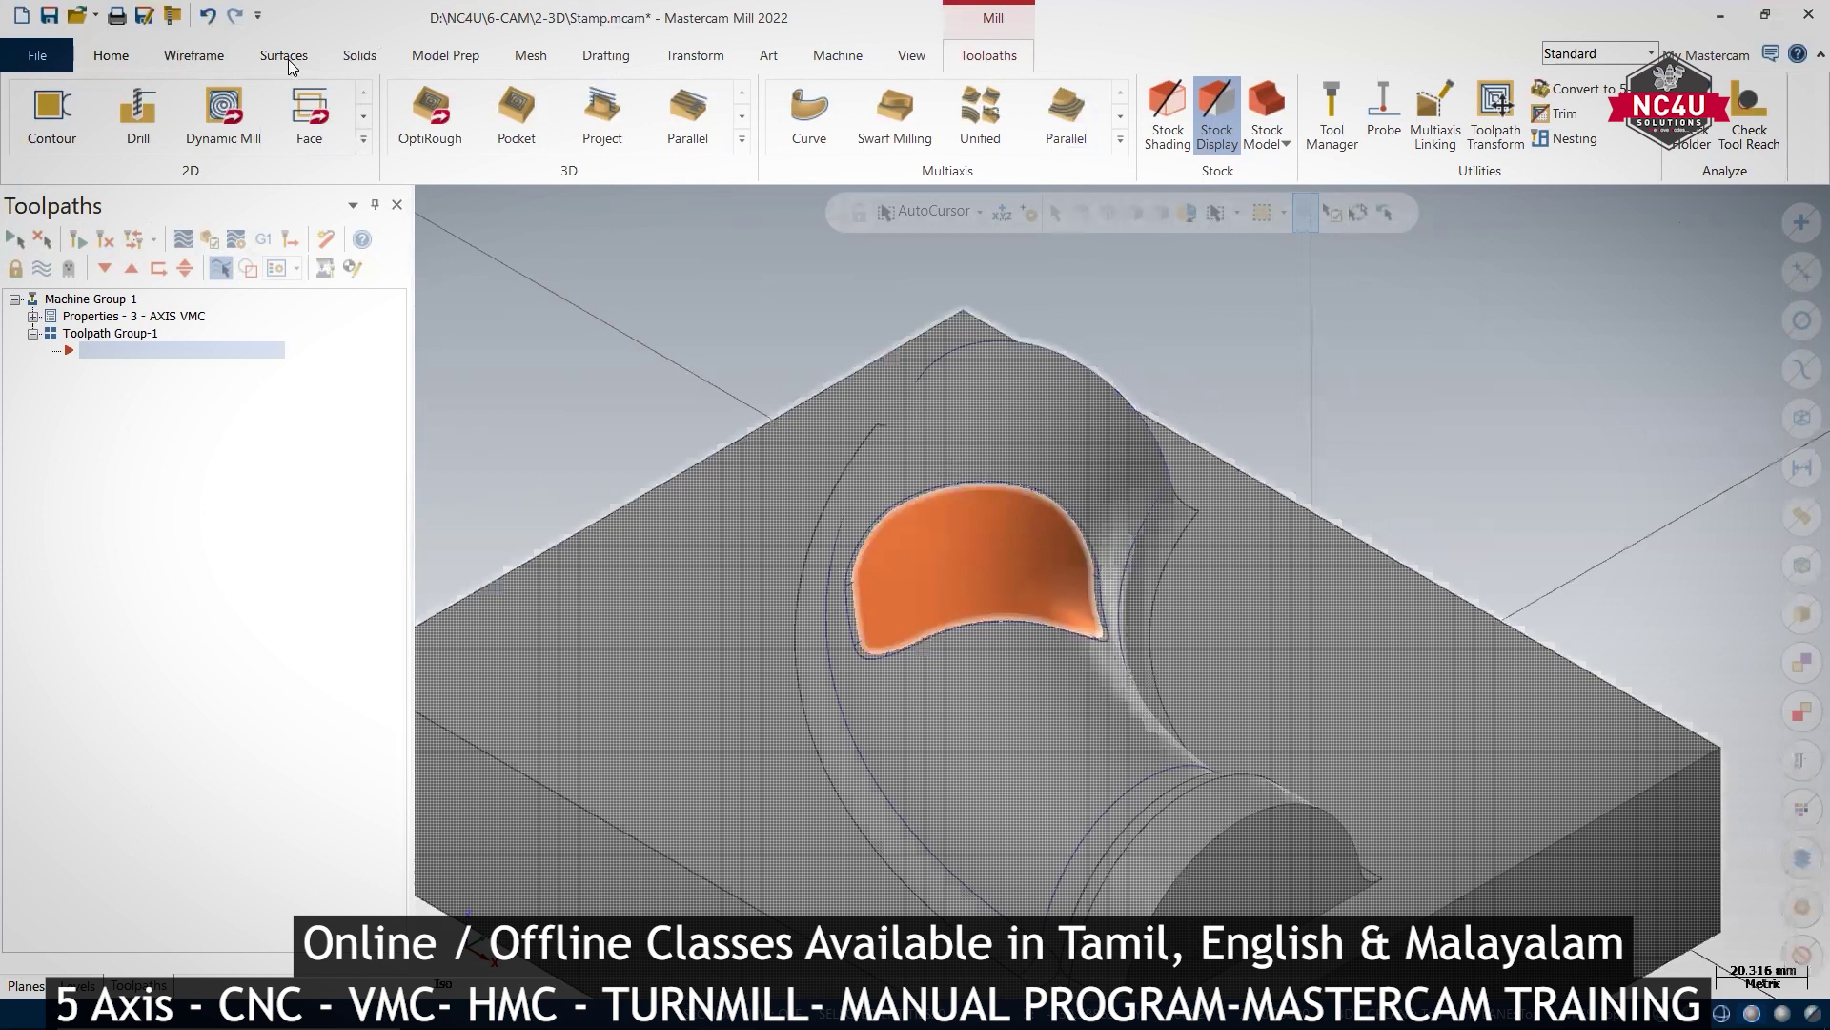
left_click(286, 57)
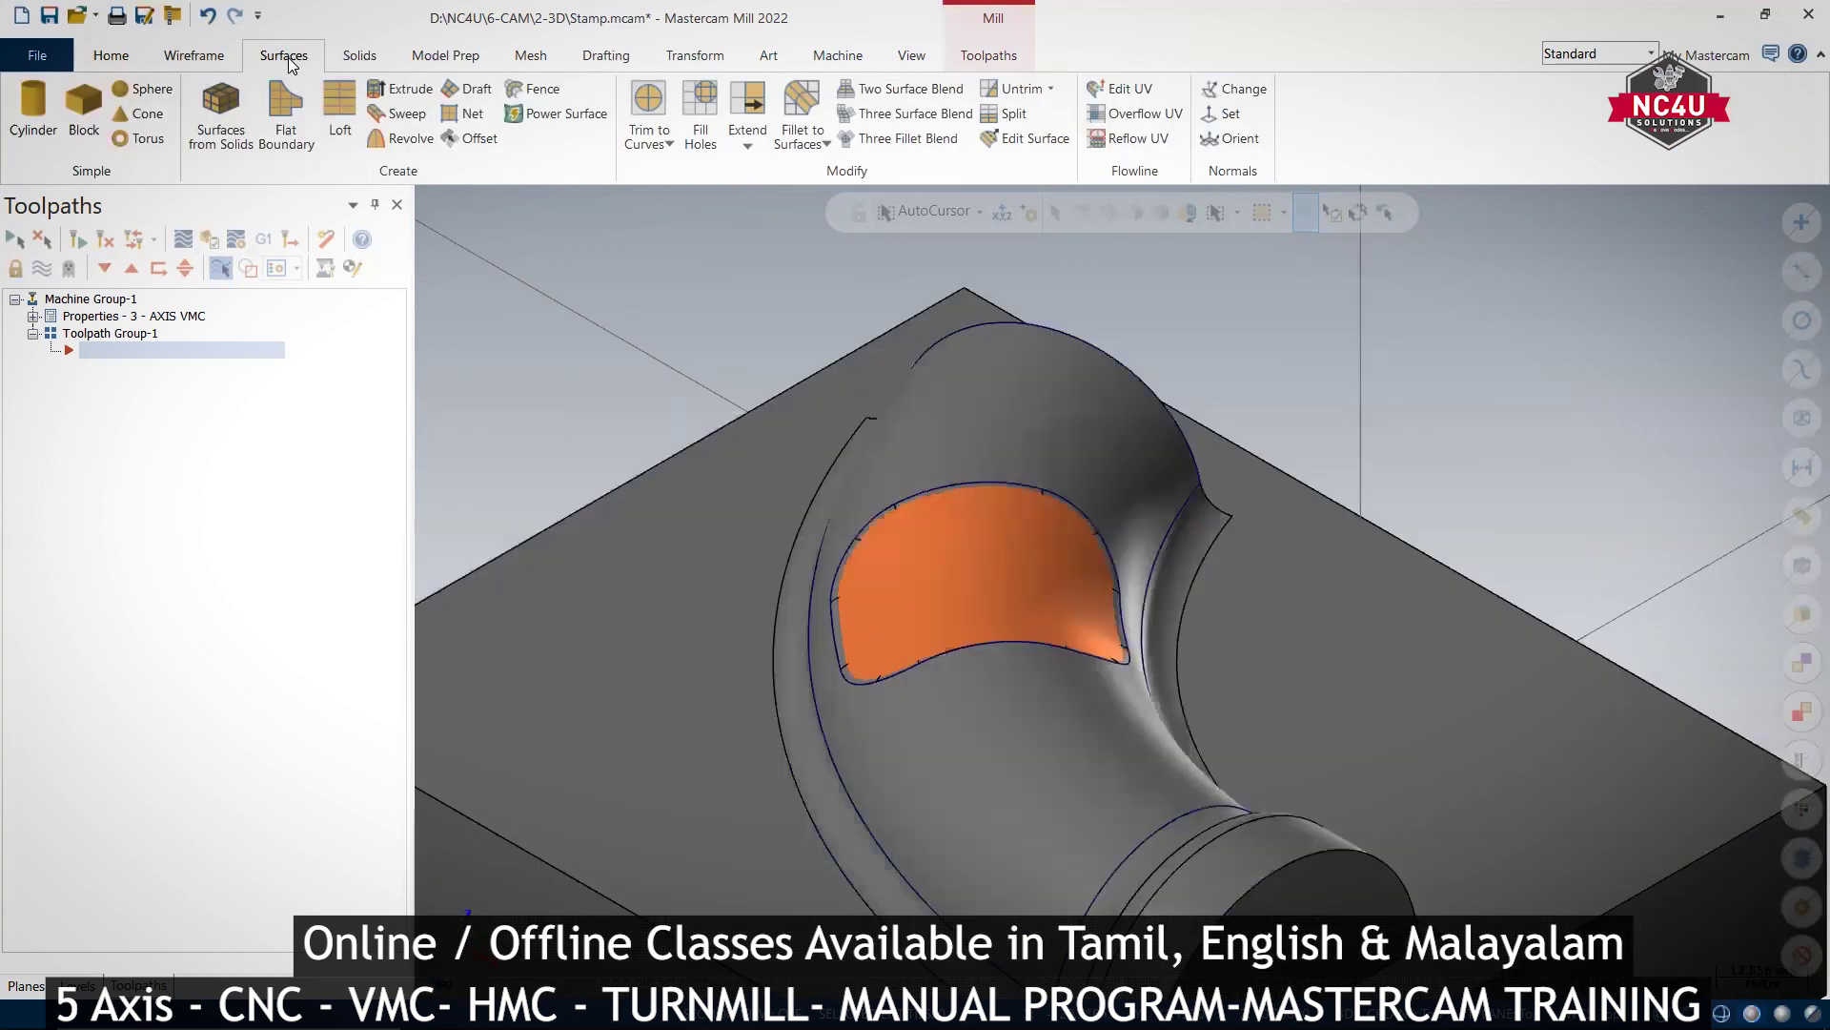
left_click(457, 114)
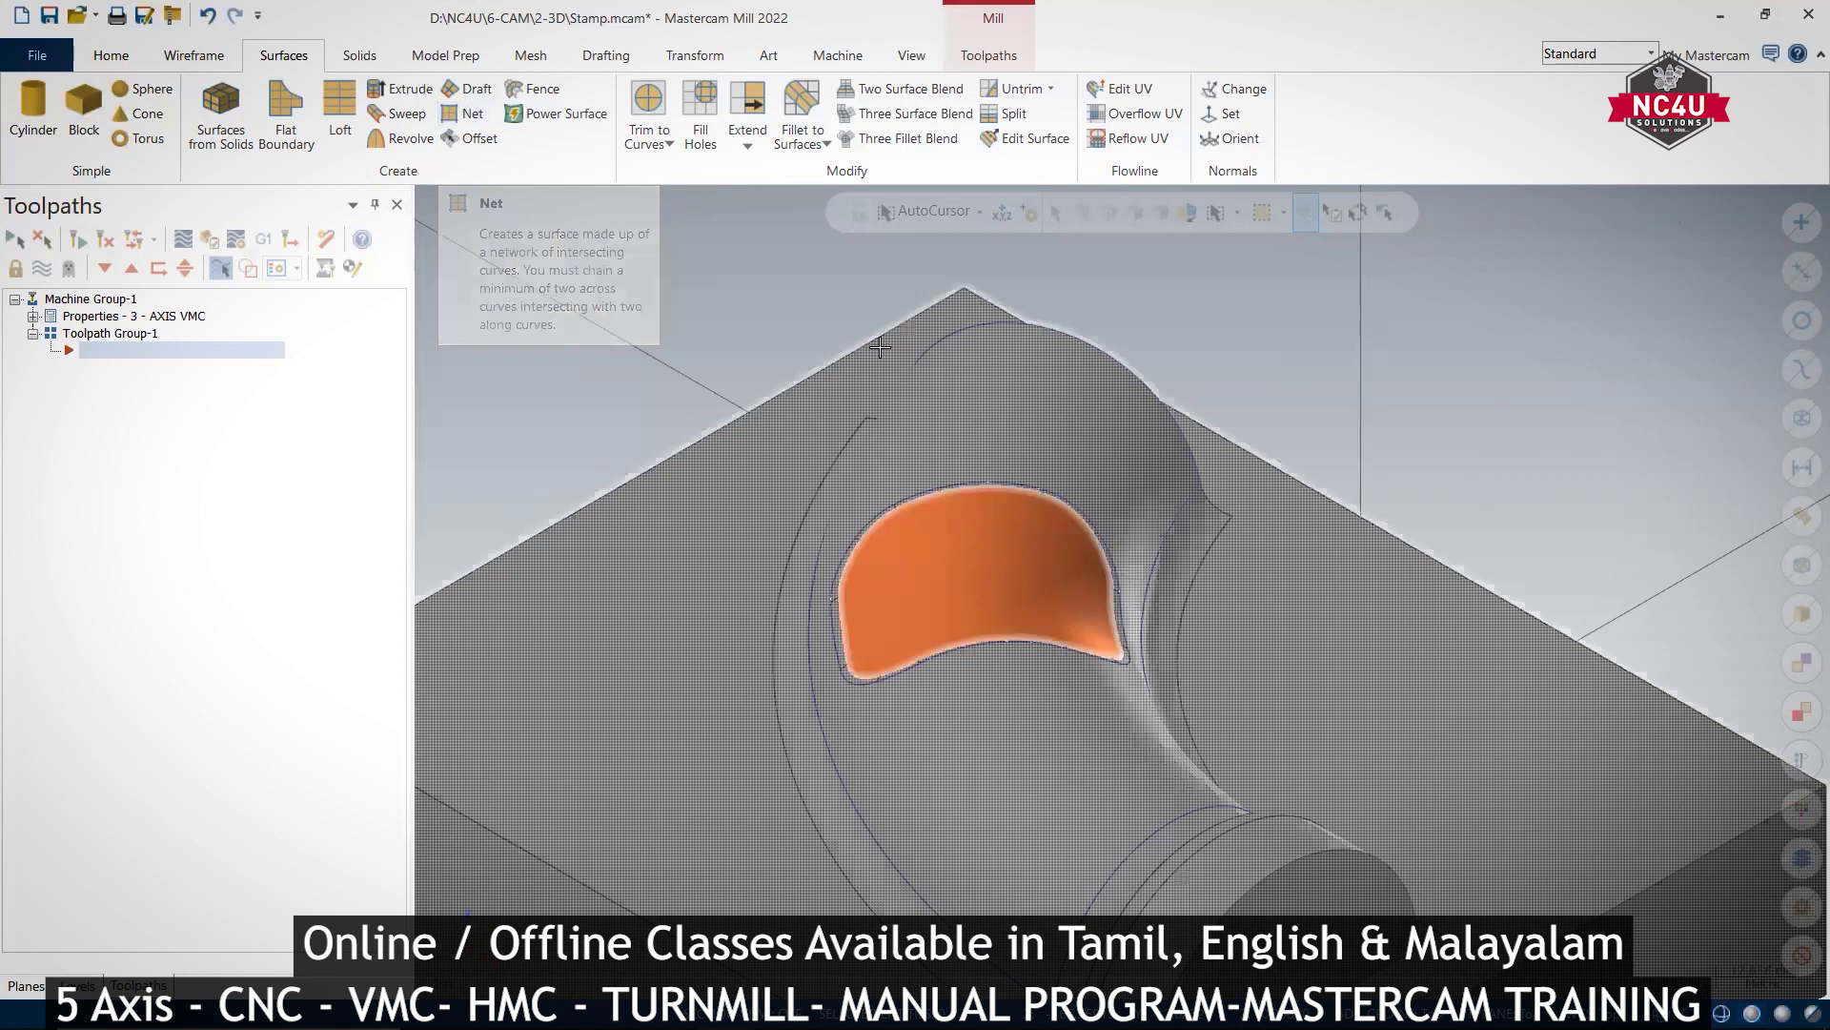